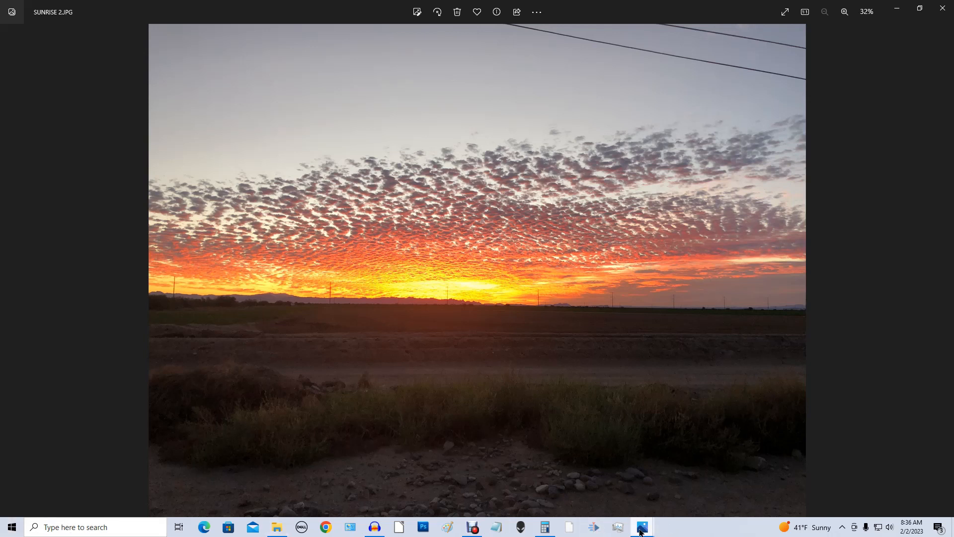
Step: View the pixel sizes marked in BANNER DIMENSIONS.png and minimize both open photo windows
mouse_move(642, 527)
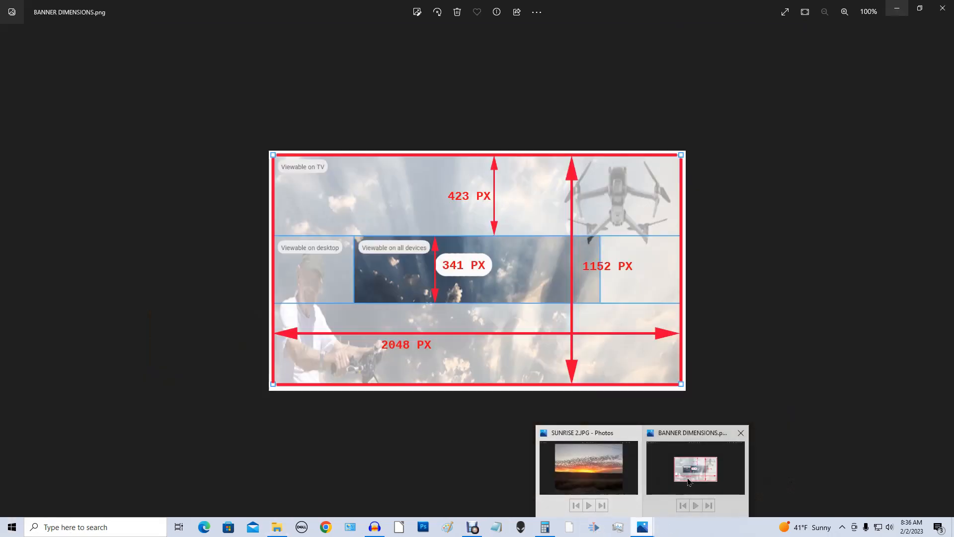
click(689, 482)
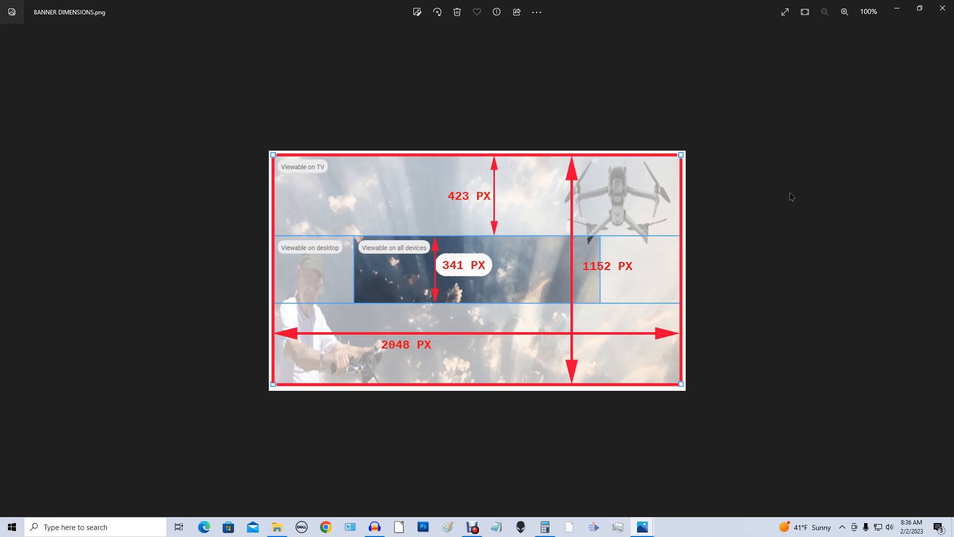
click(898, 10)
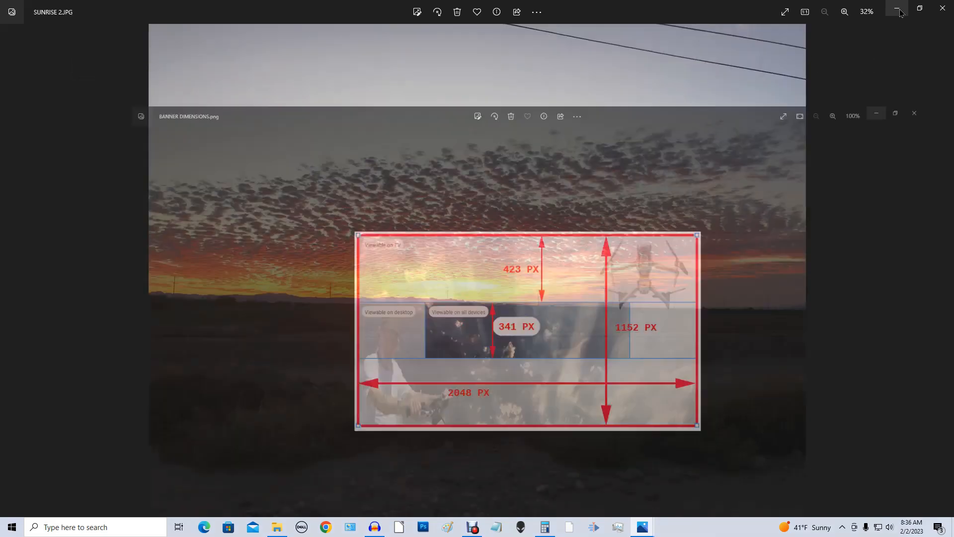
click(901, 14)
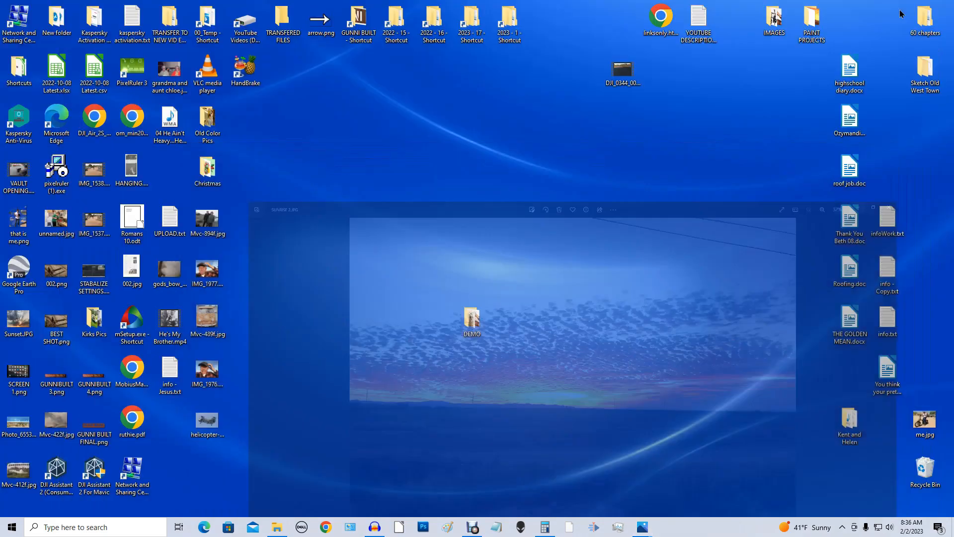
Step: Open SUNRISE 2.JPG from the DEMO folder on the desktop in Paint 3D
double_click(472, 321)
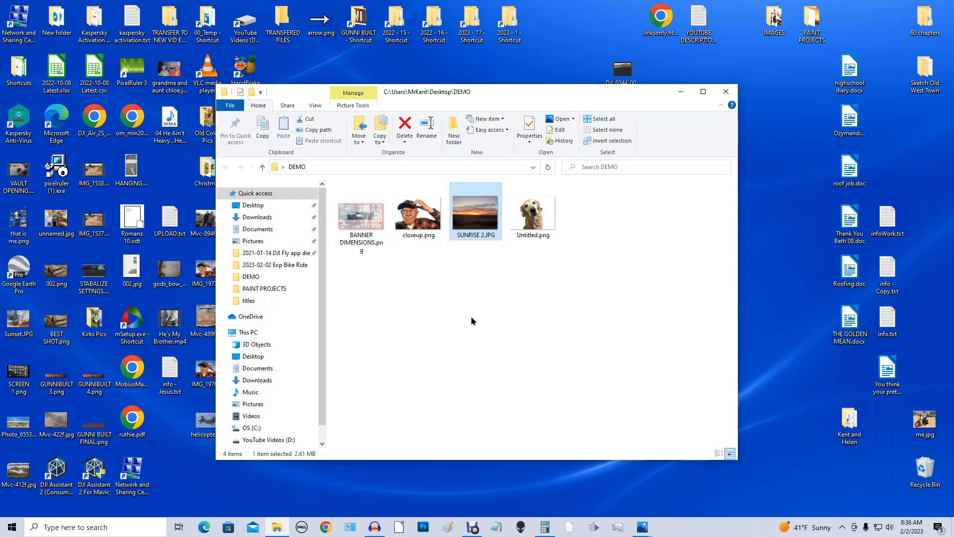
right_click(476, 213)
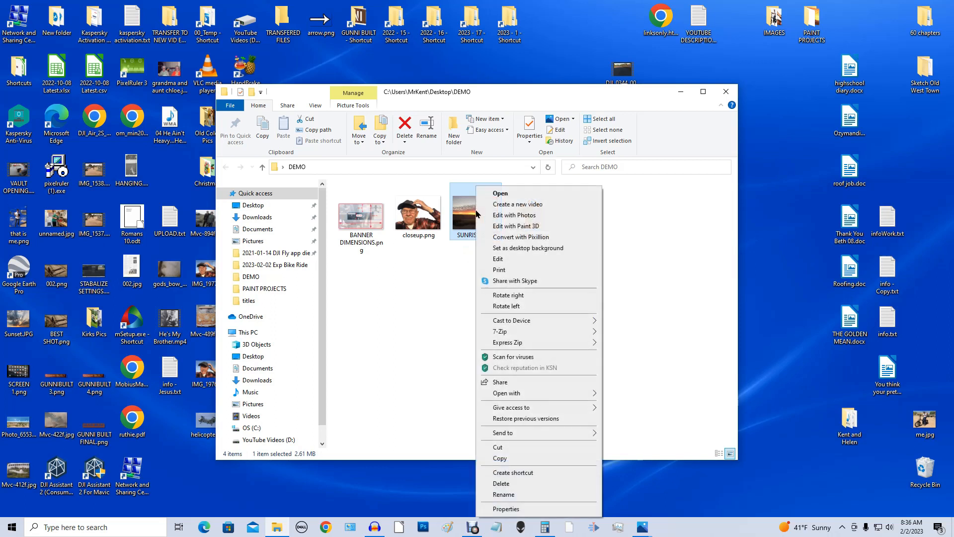
click(555, 227)
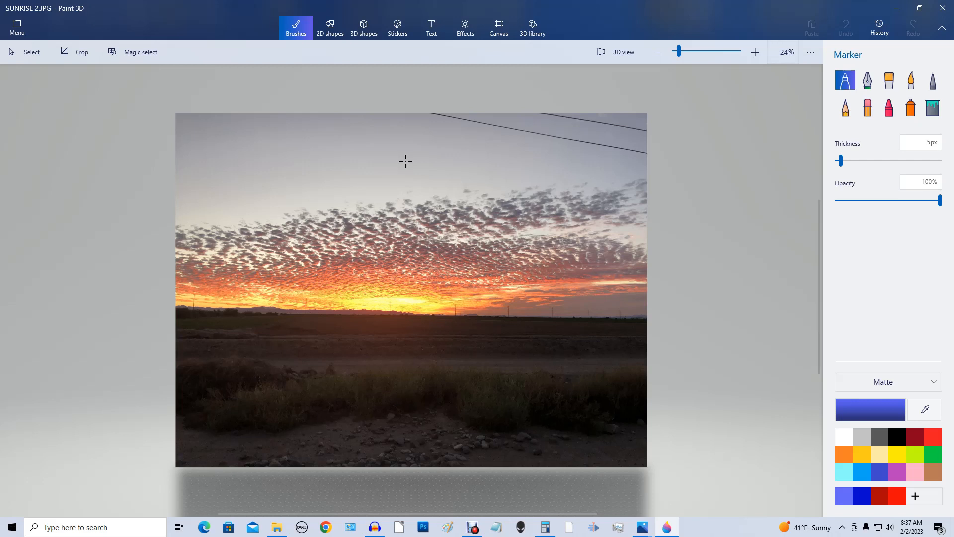
Step: Start cropping the photo and narrow the full-width frame to a band about 497 px high just above the horizon
click(66, 50)
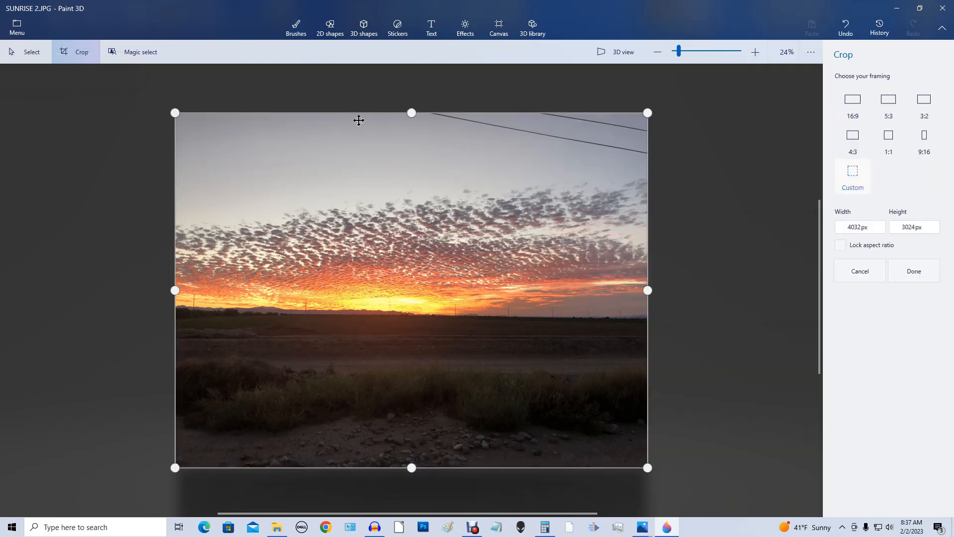
drag(410, 113, 421, 182)
drag(411, 466, 408, 315)
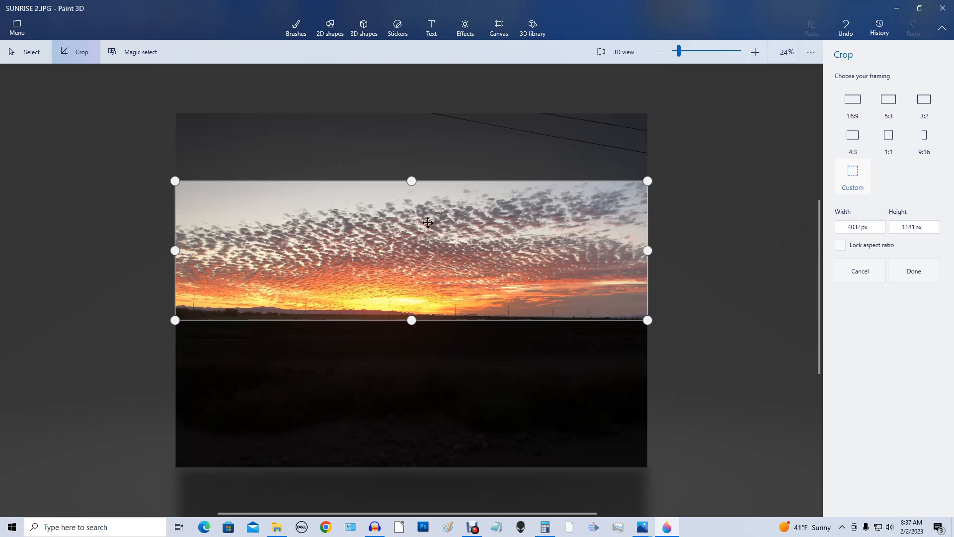
drag(412, 181, 412, 196)
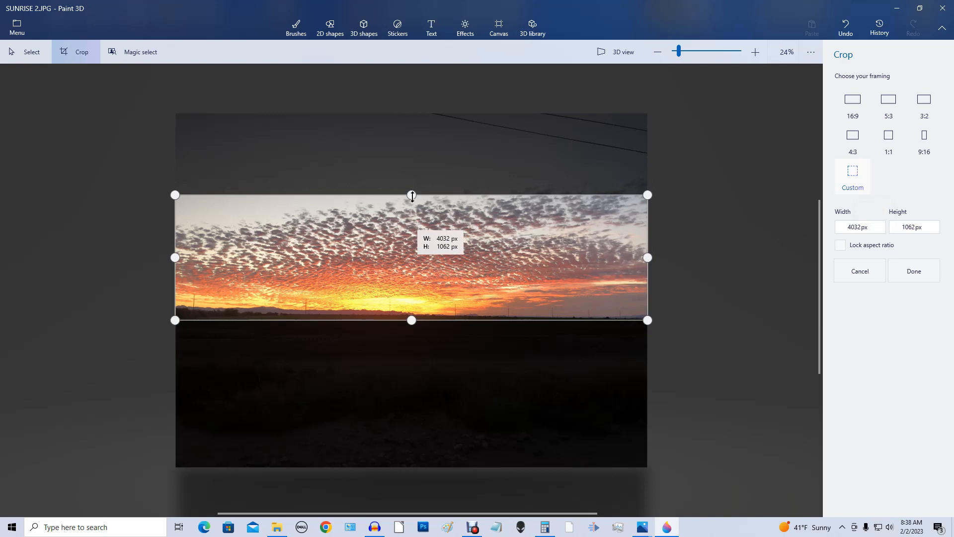
drag(412, 196, 411, 213)
drag(411, 222, 406, 263)
Step: Set the crop frame's height to 341 px over the sunrise at the horizon
double_click(904, 228)
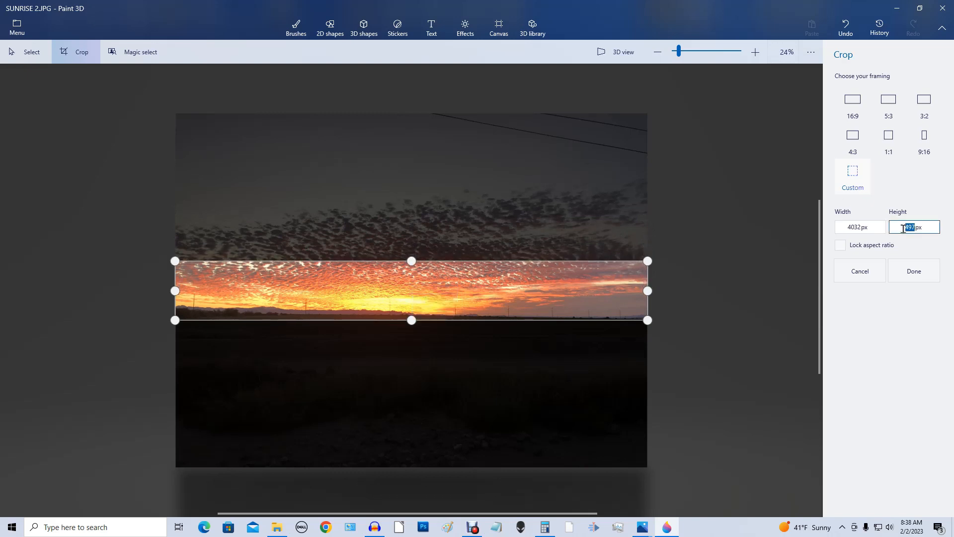
text(341)
mouse_move(418, 297)
mouse_down()
mouse_move(418, 324)
mouse_move(419, 305)
mouse_up()
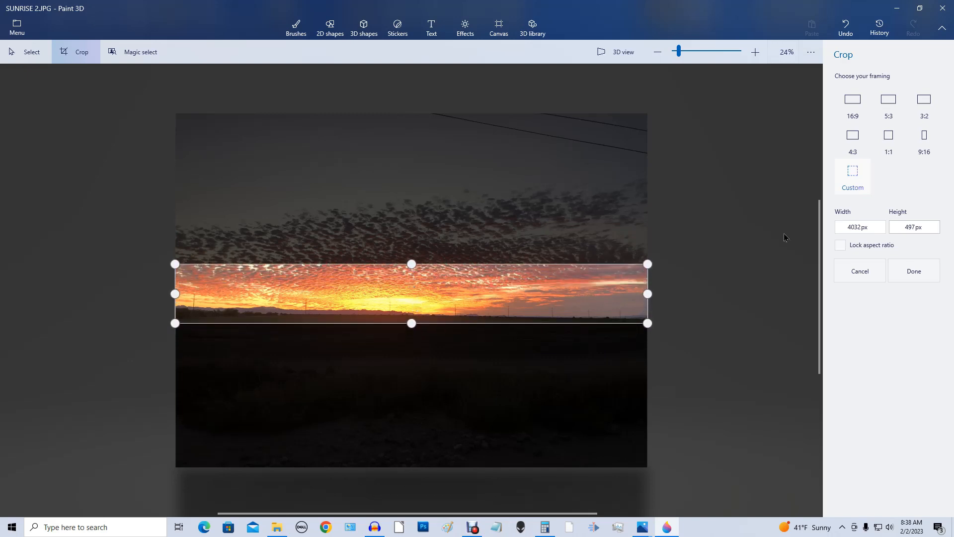
double_click(903, 227)
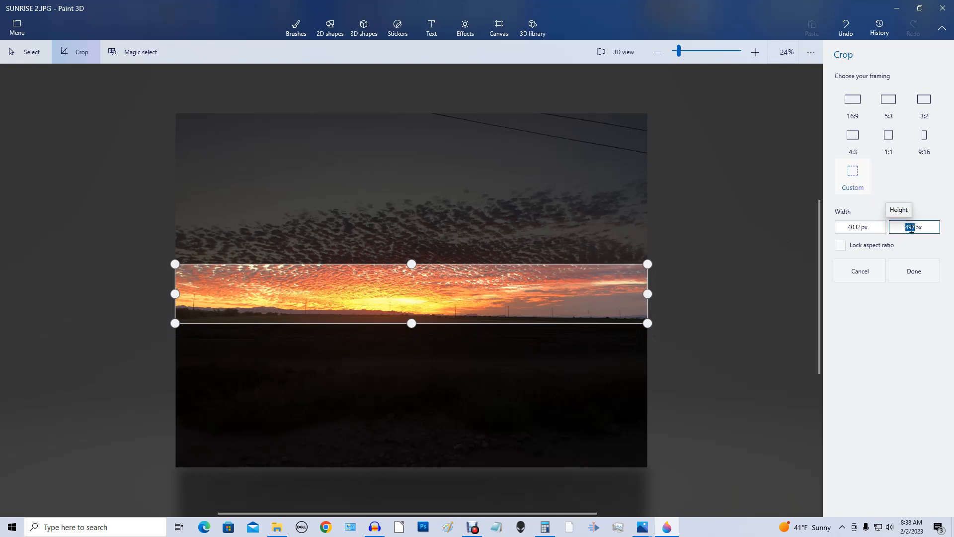
text(341)
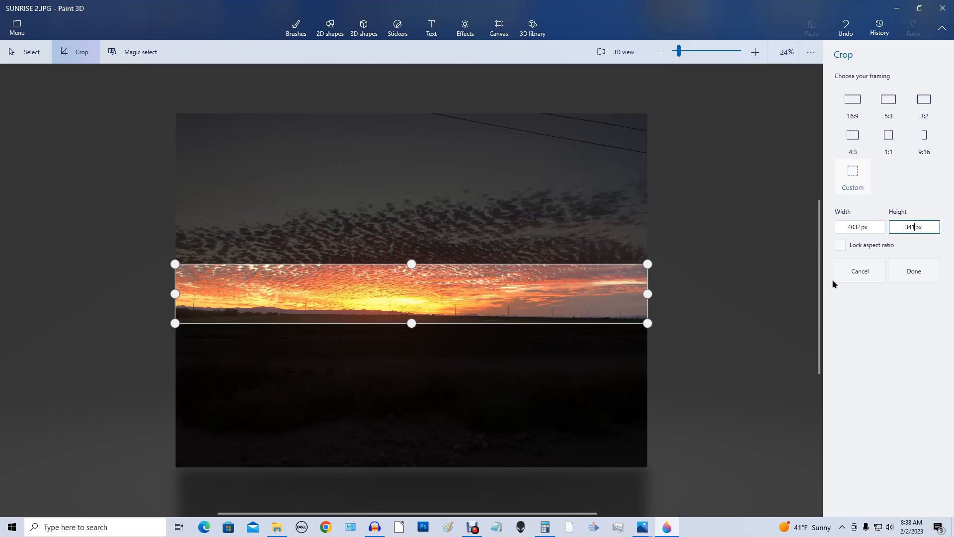
Step: Narrow the crop frame to about 2053 px wide, position it over the brightest part of the sunrise, and apply the crop
click(869, 228)
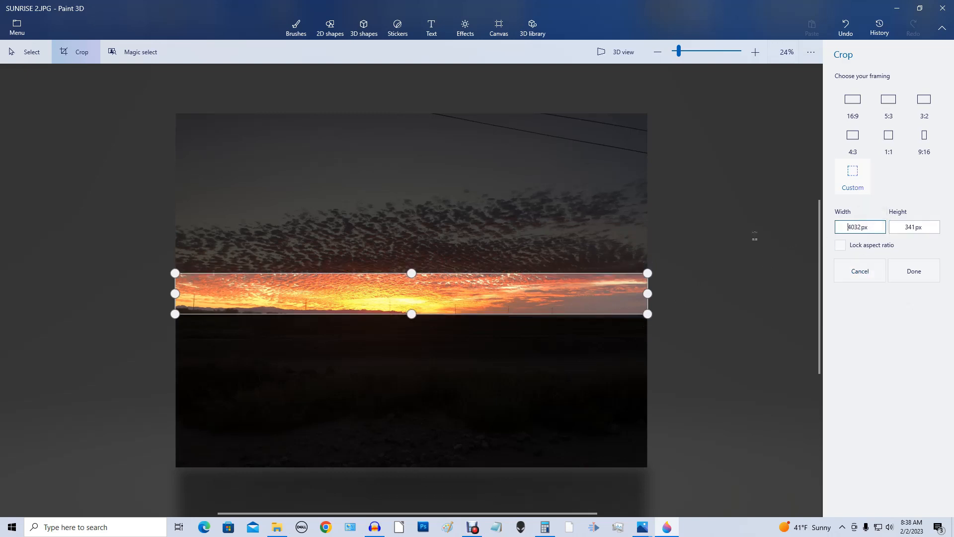
text(2048)
drag(418, 310, 417, 318)
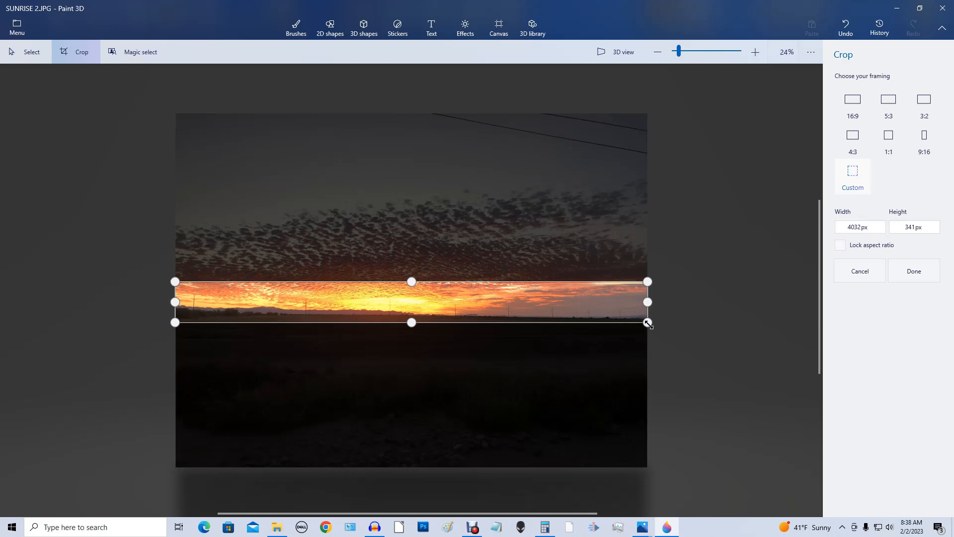
click(846, 231)
drag(648, 301, 420, 309)
drag(291, 305, 361, 302)
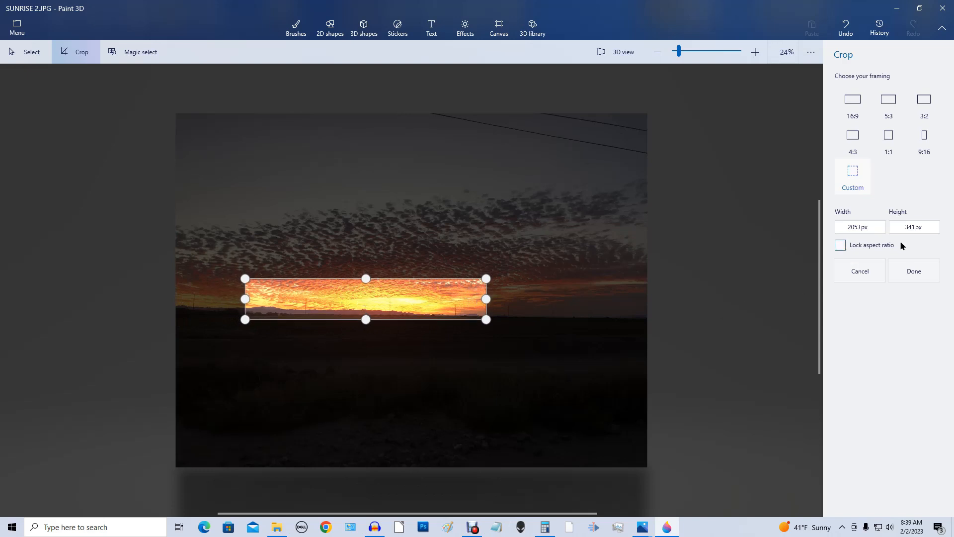
click(917, 270)
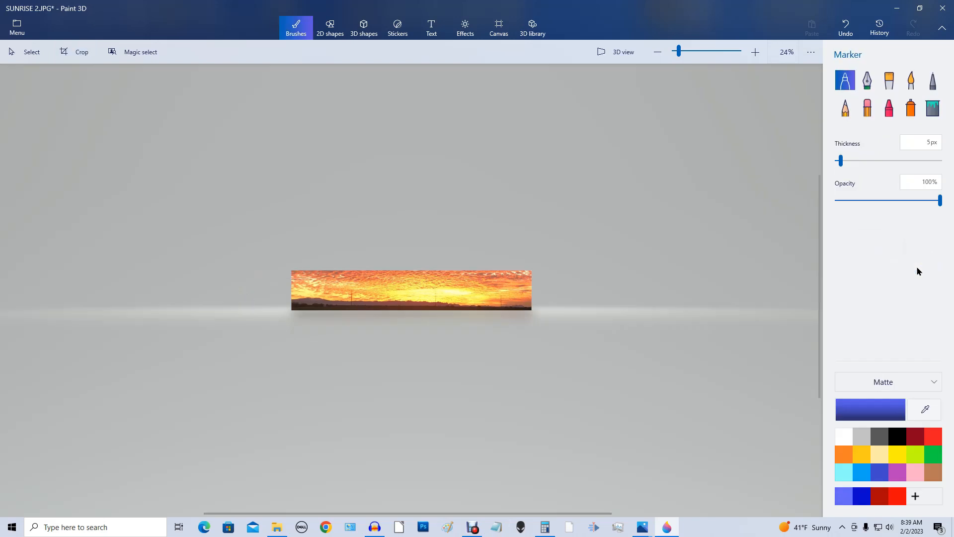
Step: Save the cropped sunrise strip as a PNG image copy named BACKGROUND in the DEMO folder on the desktop
click(685, 52)
click(701, 54)
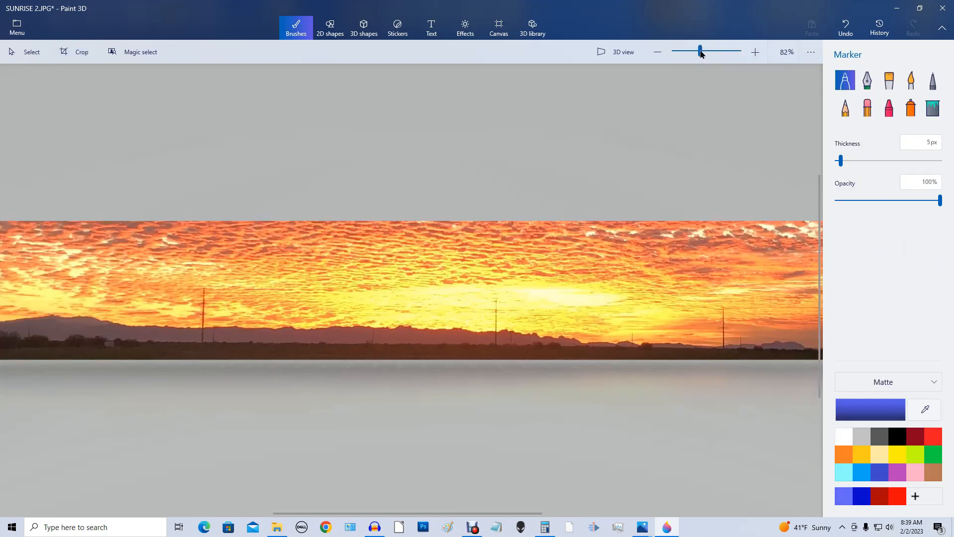
click(693, 54)
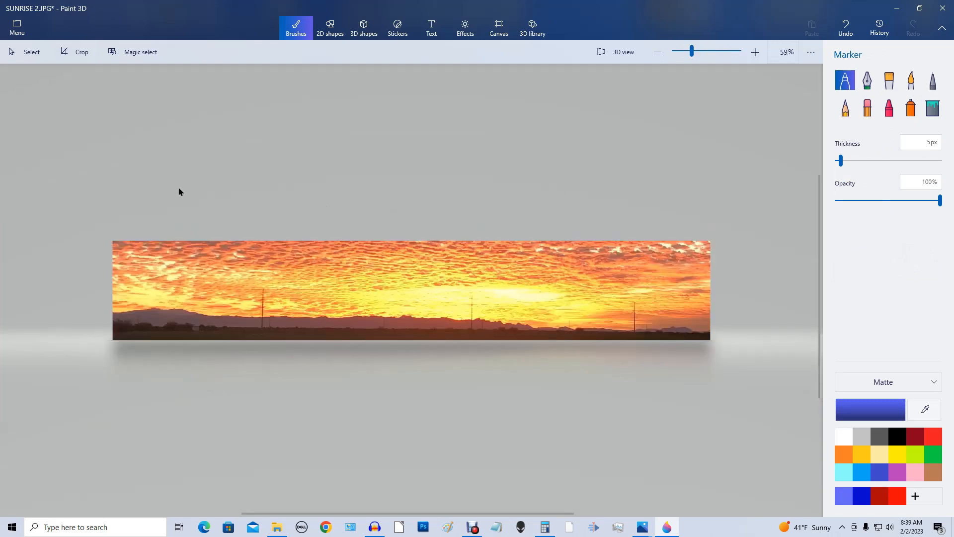
click(17, 29)
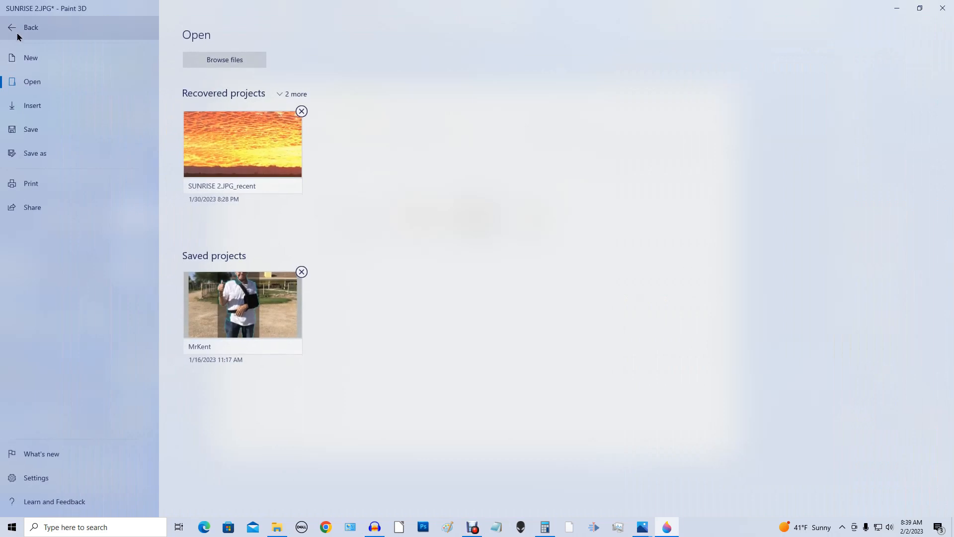
click(25, 158)
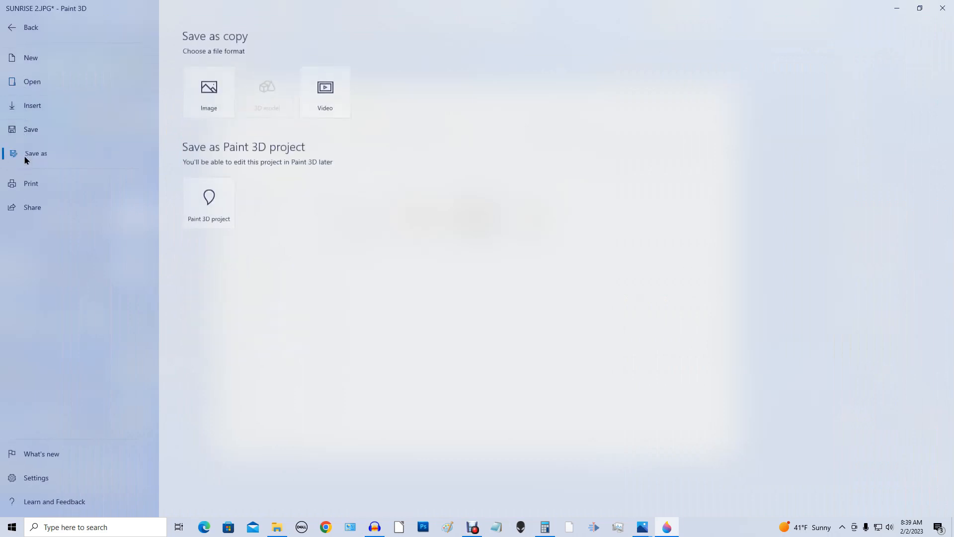
click(211, 90)
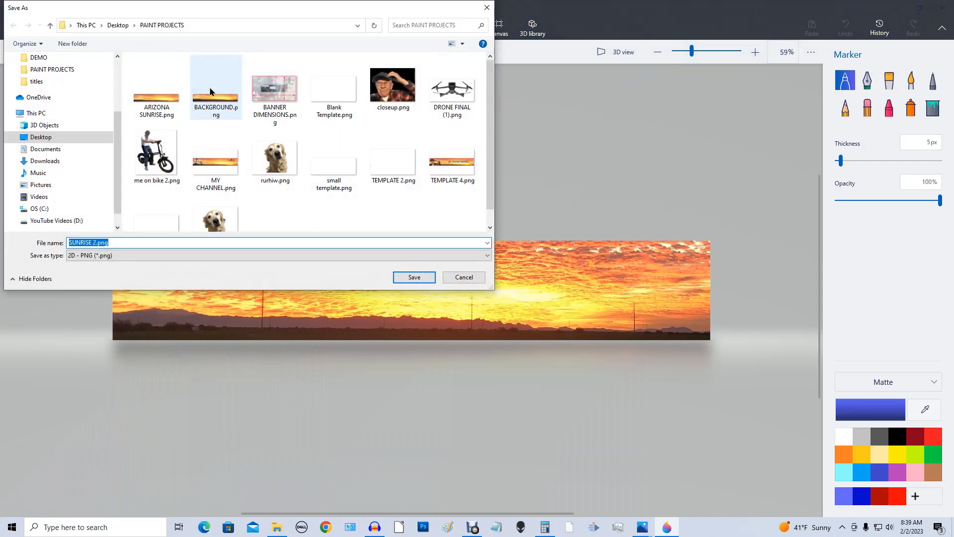
click(48, 27)
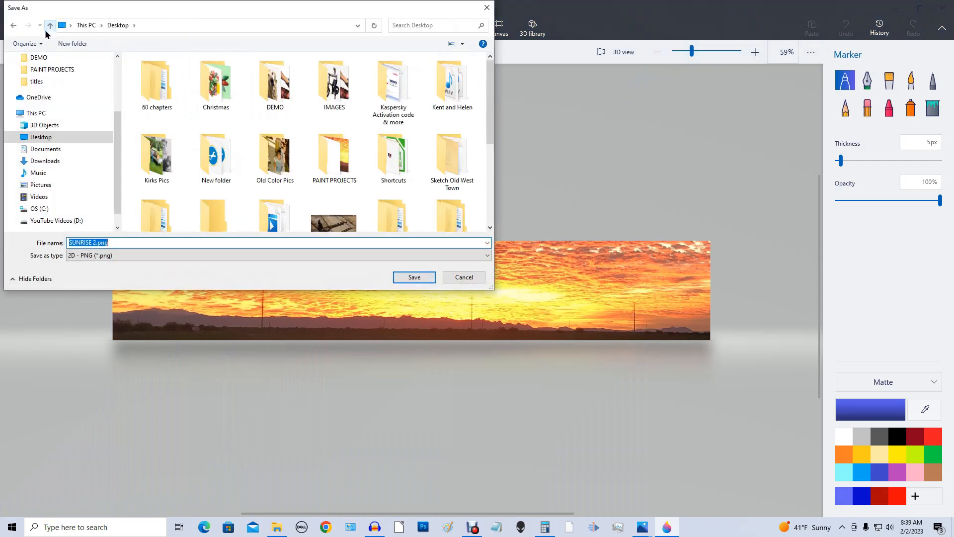
double_click(266, 86)
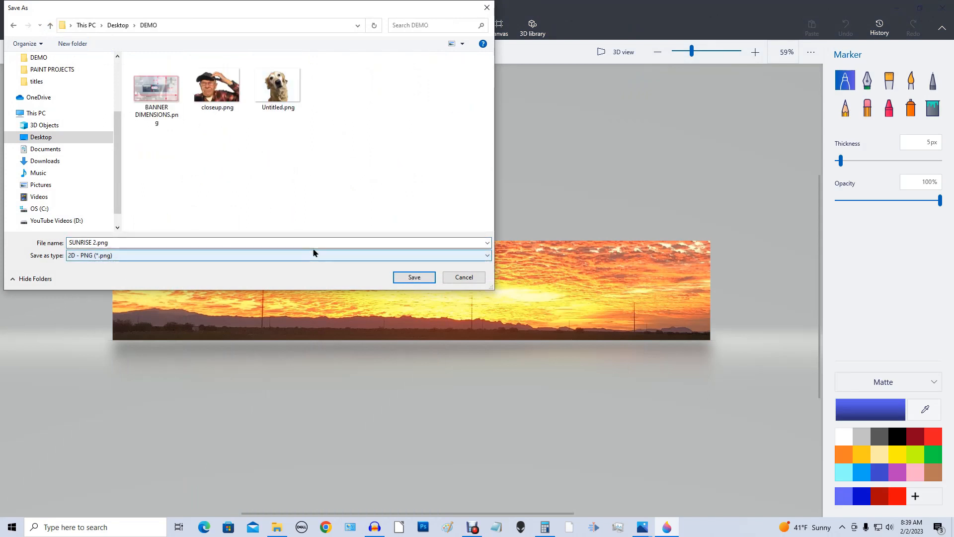
click(315, 241)
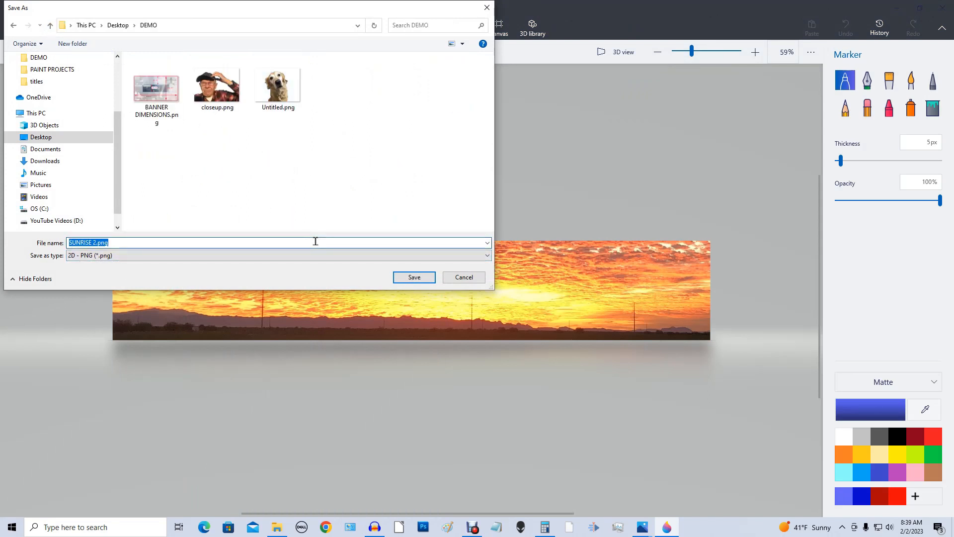
text(BA)
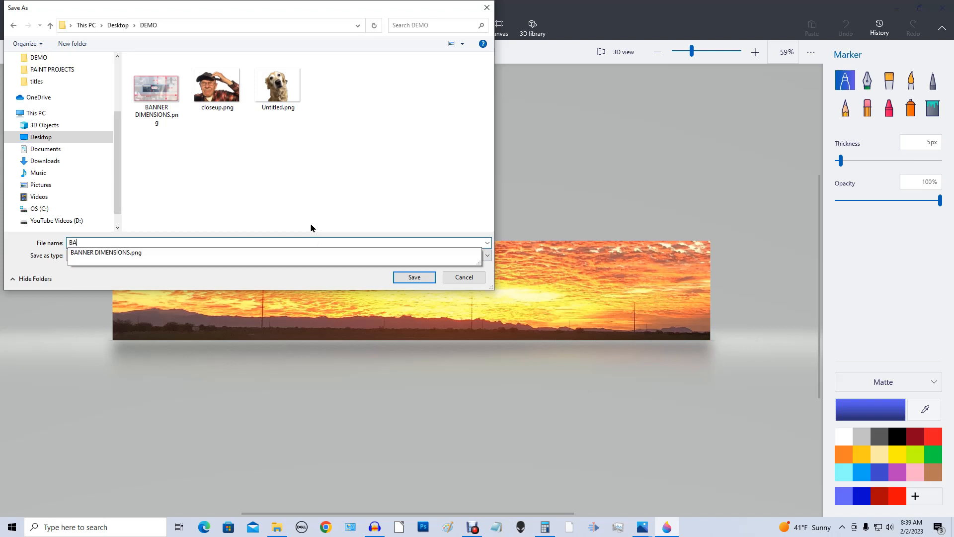
text(CKGROUND)
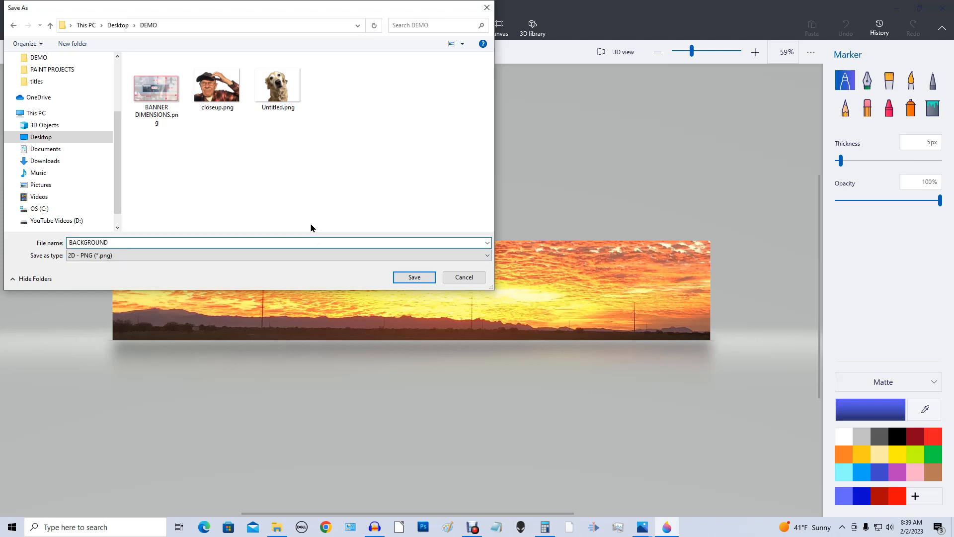
key(Return)
Step: Check the DEMO folder for the BACKGROUND image and close Paint 3D
scroll(310, 227, up, 1)
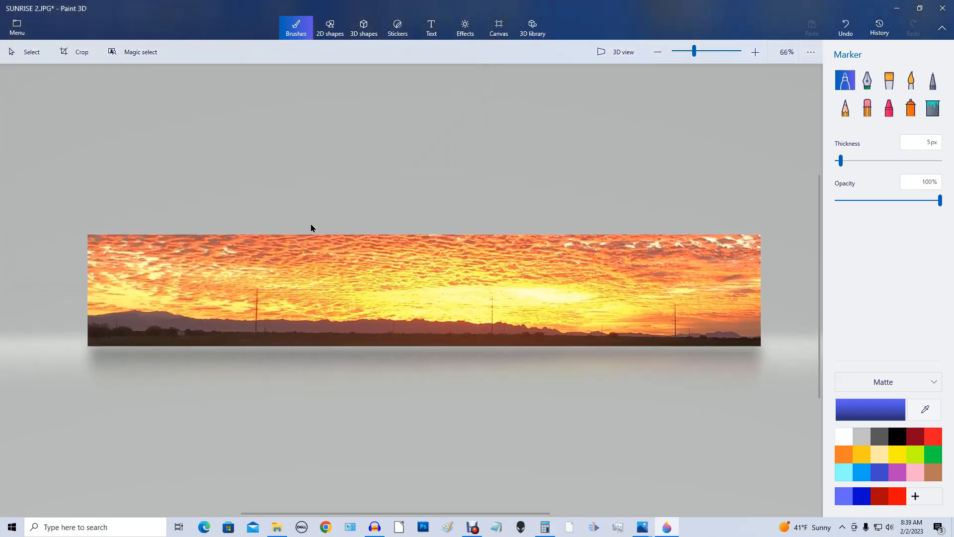
click(279, 528)
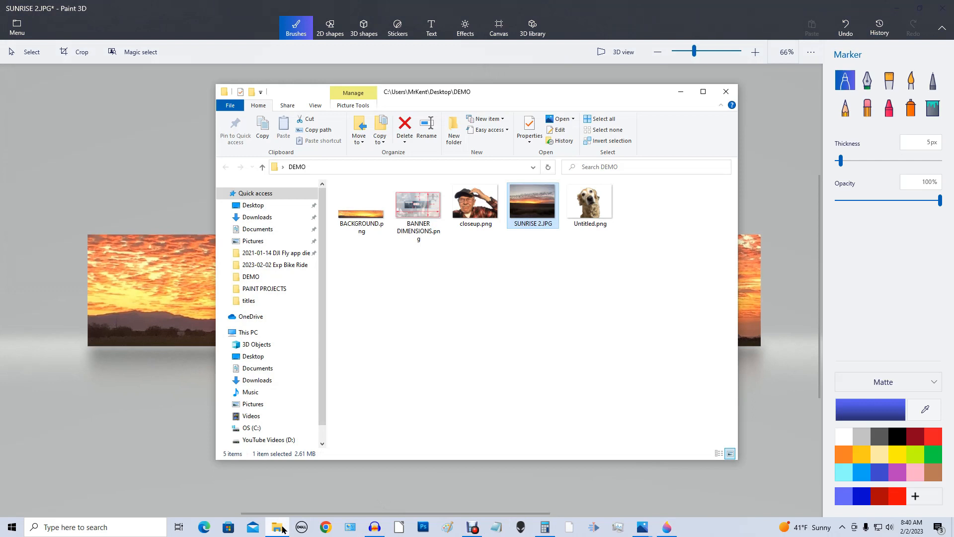
click(282, 529)
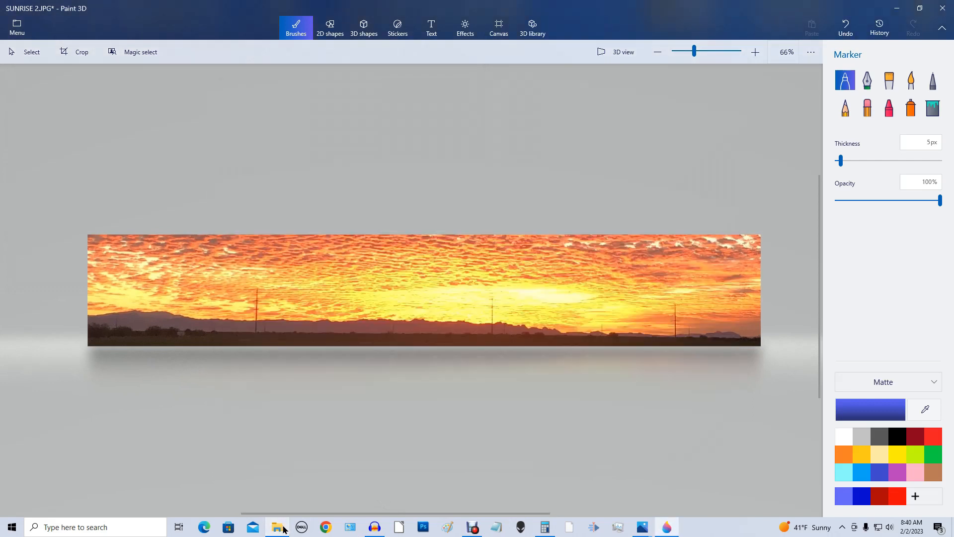
click(946, 9)
click(500, 291)
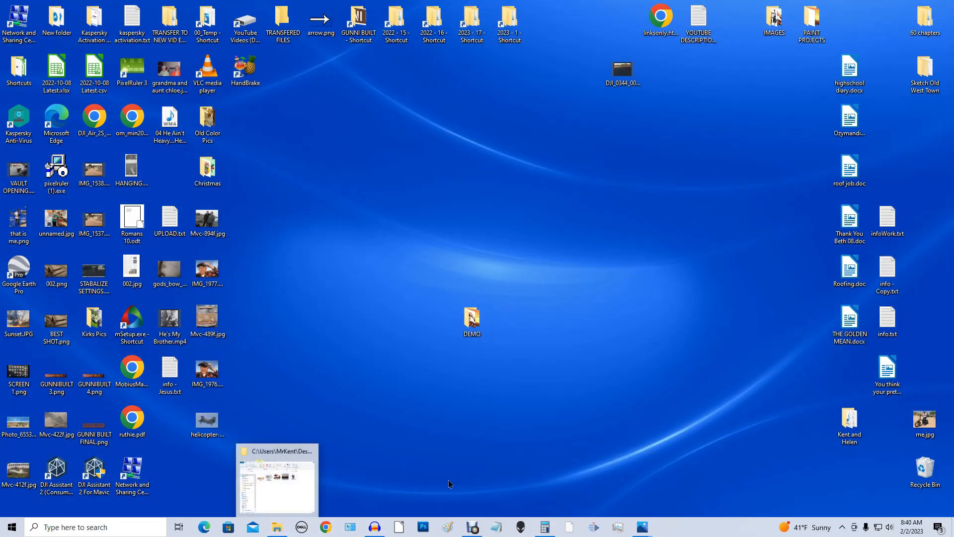
Step: Open Paint and resize the blank canvas to 1152 px high in pixels without maintaining the aspect ratio
click(448, 528)
click(97, 42)
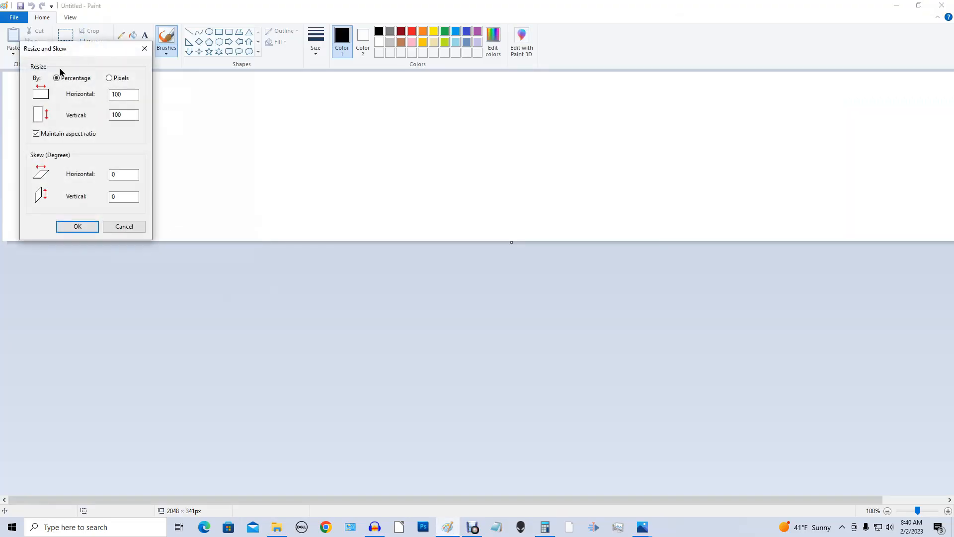
click(109, 79)
click(36, 135)
click(129, 116)
drag(121, 115, 64, 121)
text(1152)
click(78, 226)
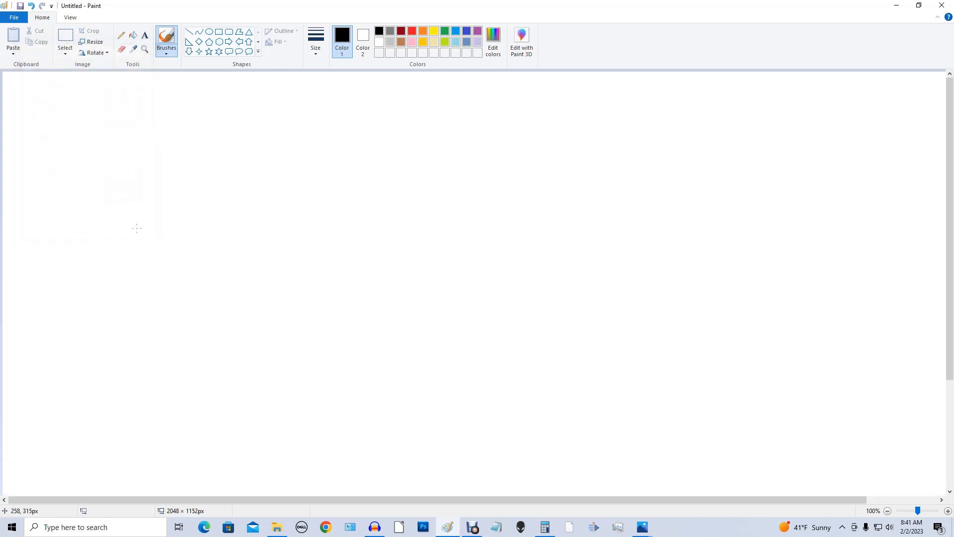
click(888, 511)
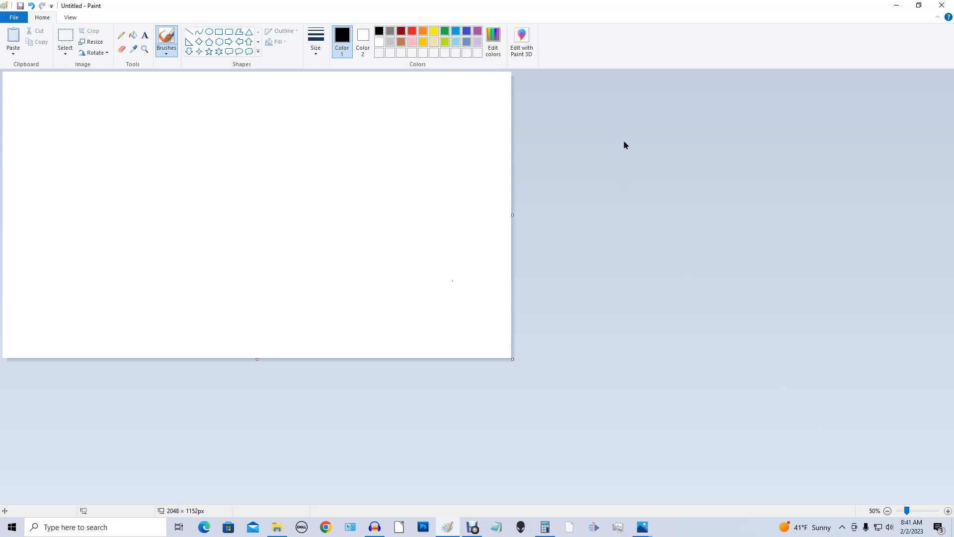
Step: Open the blank 2048 × 1152 px canvas from Paint in Paint 3D
click(521, 40)
click(486, 263)
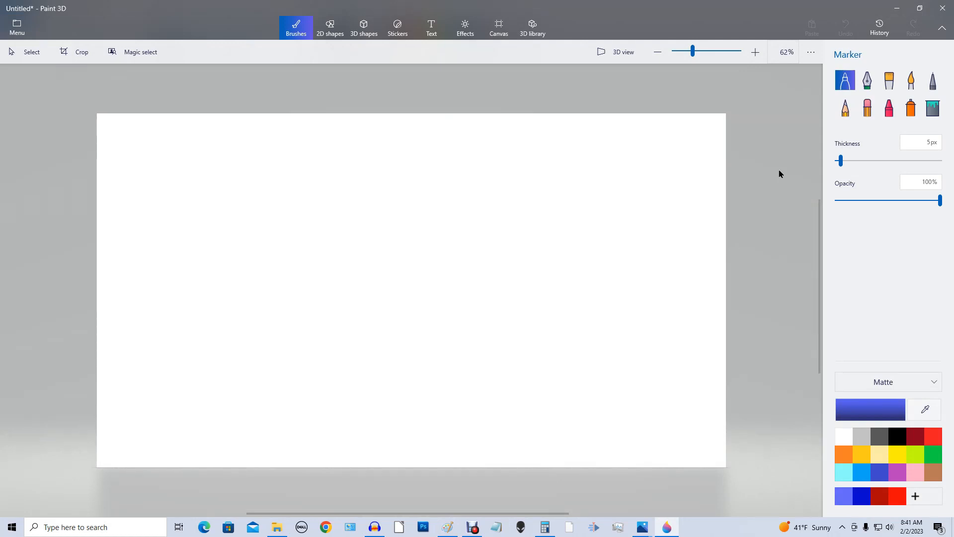
scroll(779, 174, up, 1)
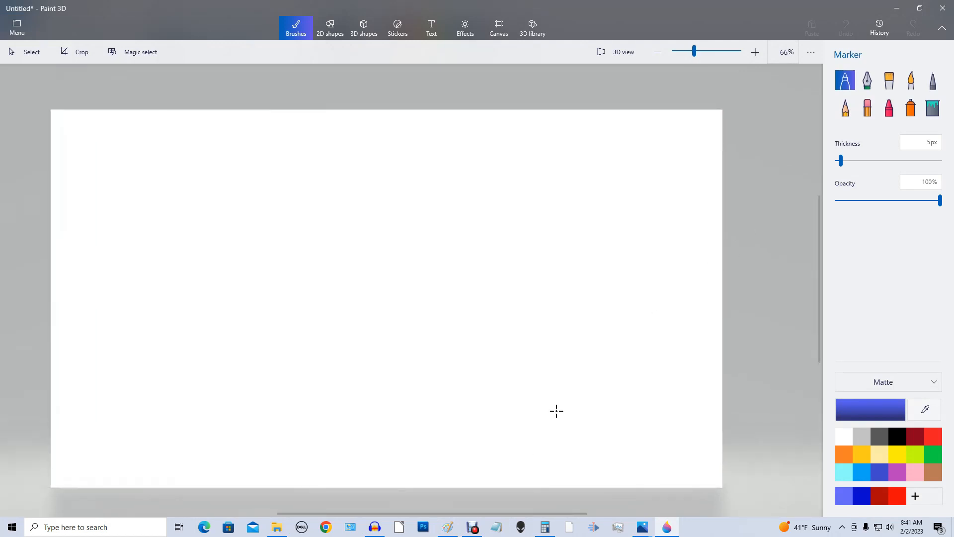
click(669, 526)
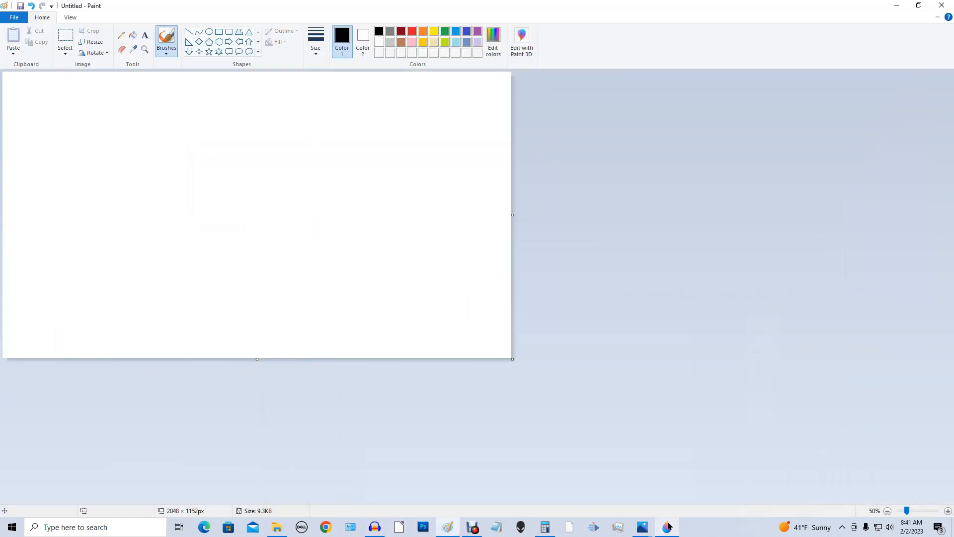
click(669, 526)
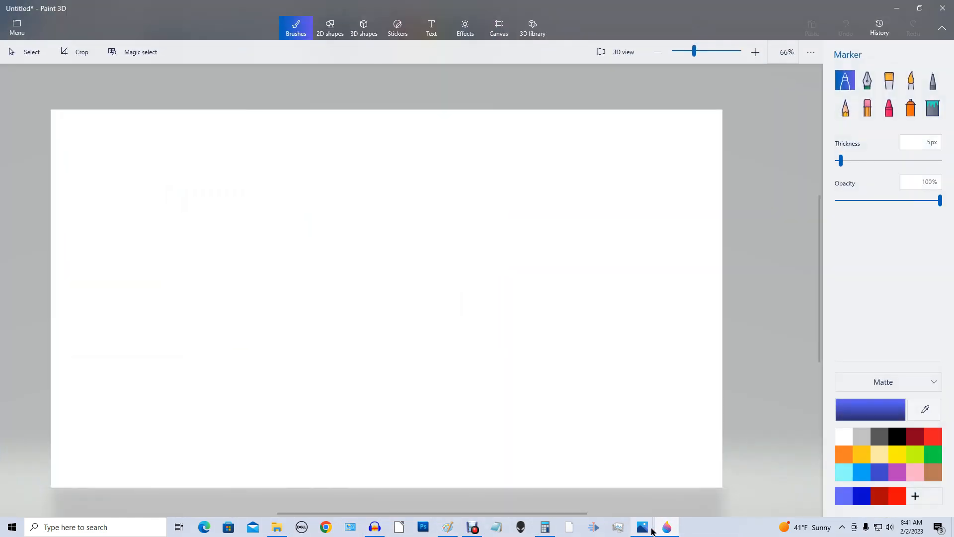
Step: Check the banner section heights in the BANNER DIMENSIONS image and return to Paint 3D
mouse_move(643, 527)
click(684, 478)
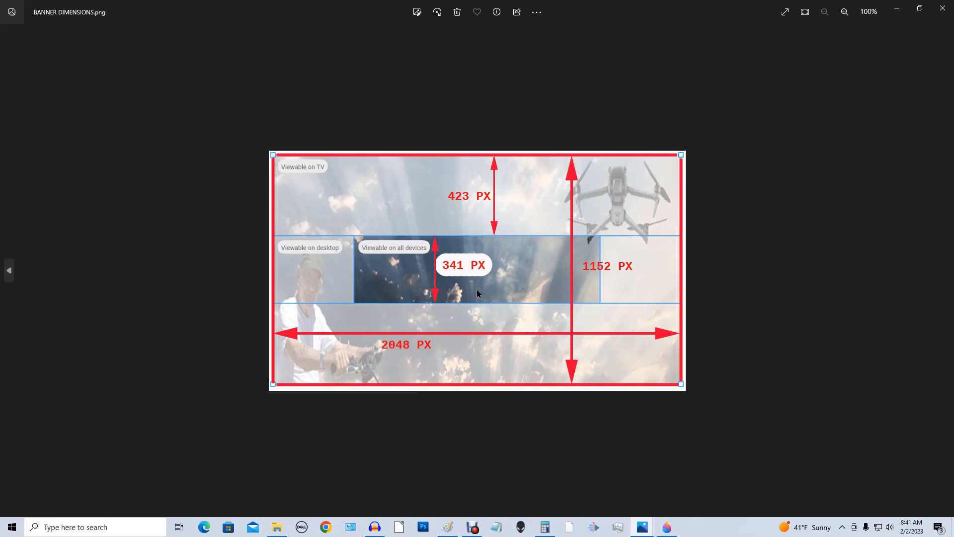
click(898, 12)
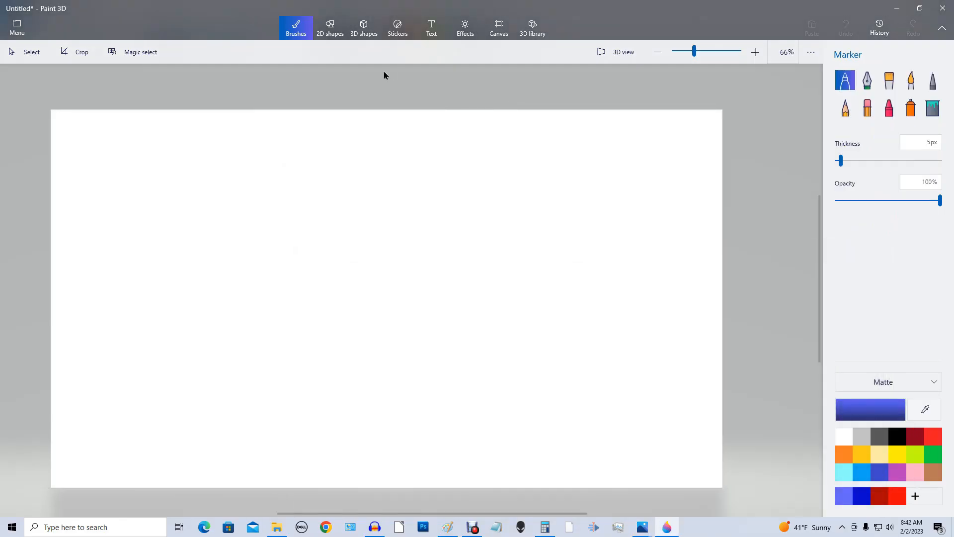
Step: Set the canvas height to 746 px without locking the aspect ratio or resizing the image with the canvas
click(499, 28)
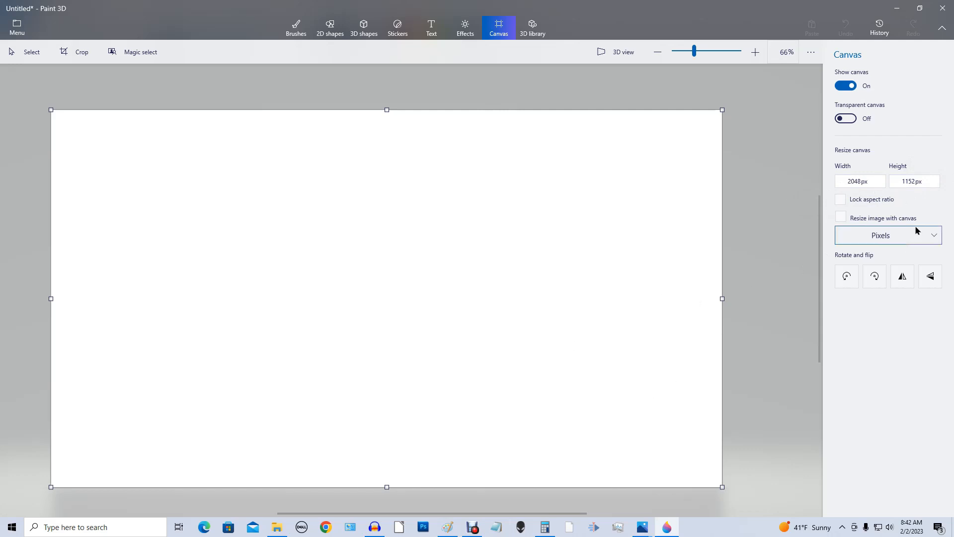
click(920, 180)
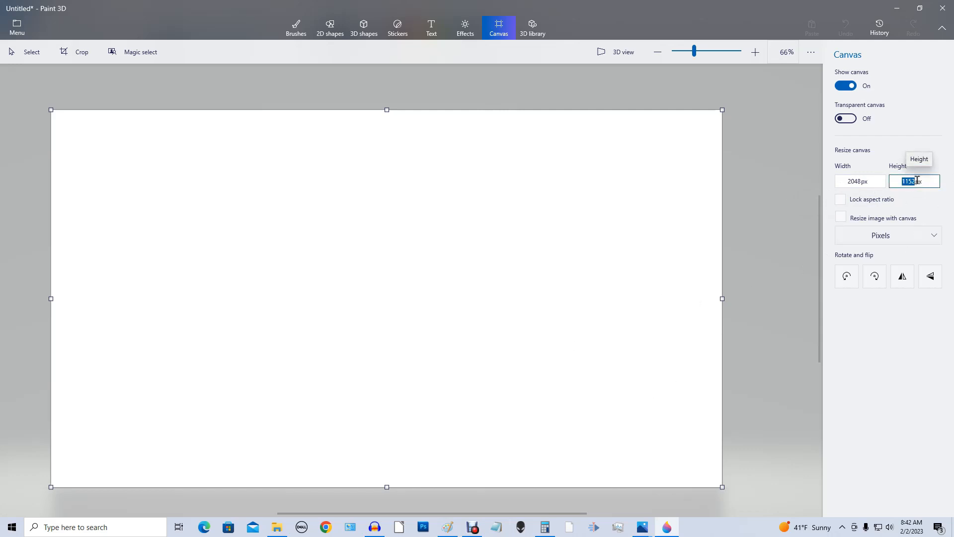
text(74)
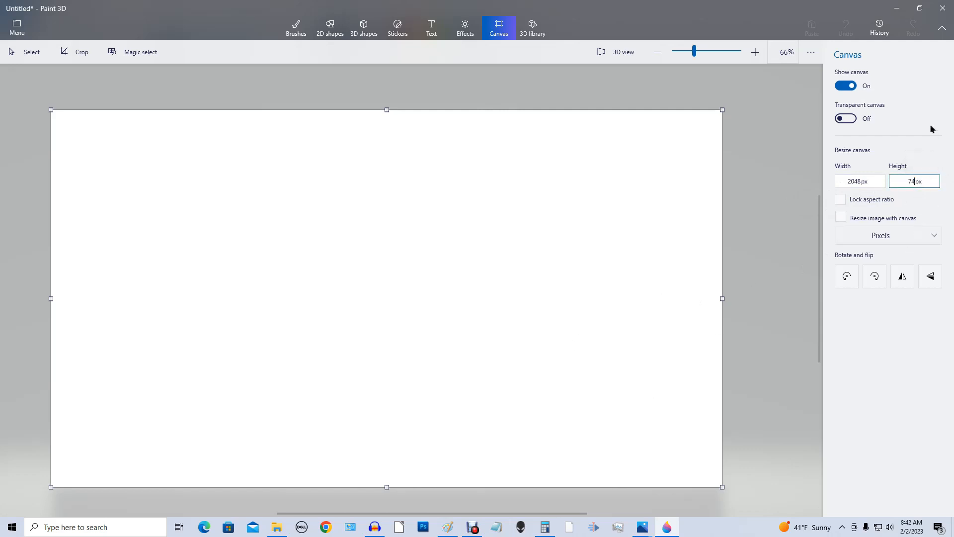
text(6)
key(Return)
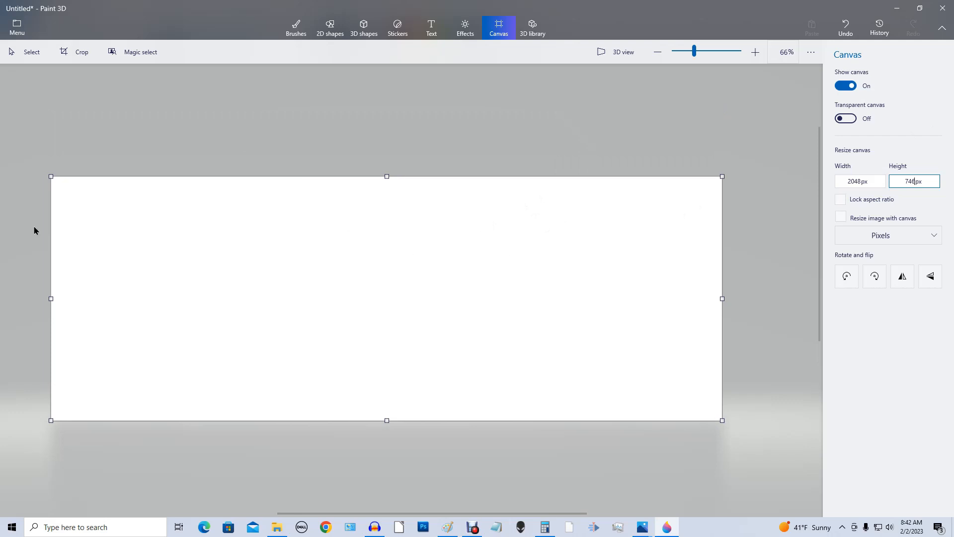
Step: Insert BACKGROUND.png from the DEMO folder and align the sunrise strip with the canvas's bottom edge
click(21, 26)
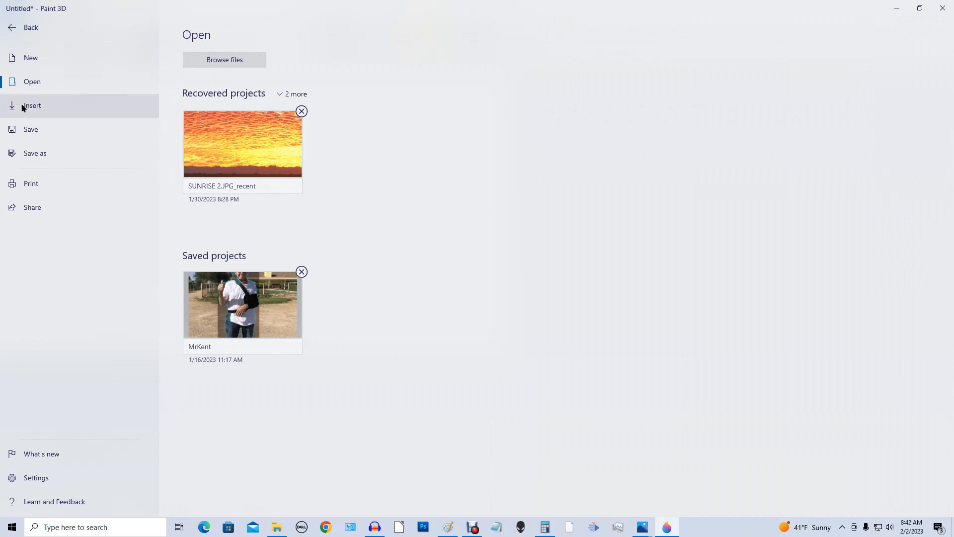
key(Escape)
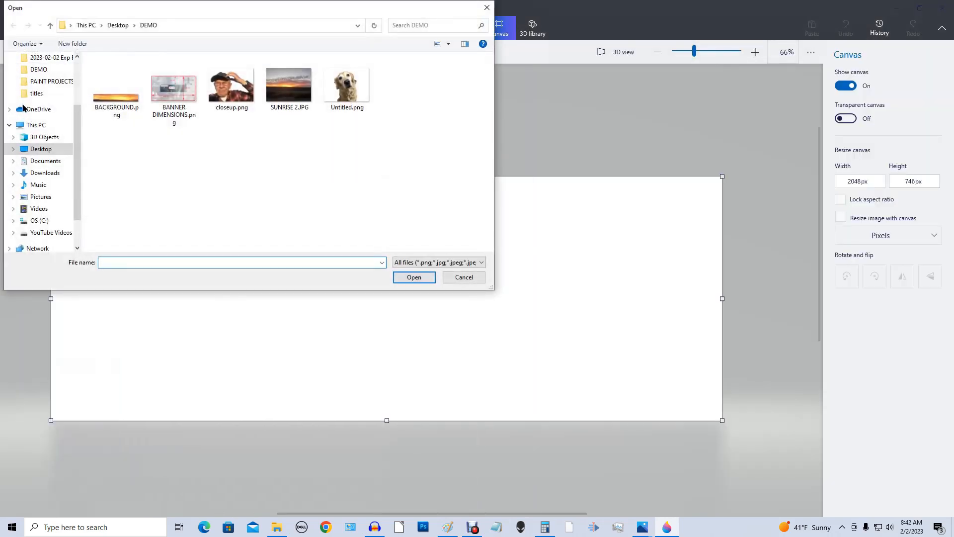
click(114, 99)
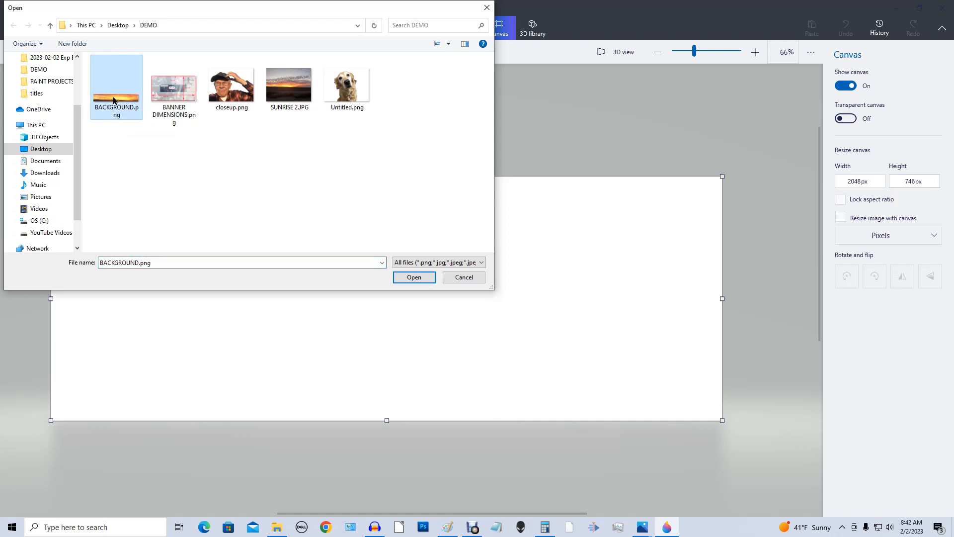
click(424, 278)
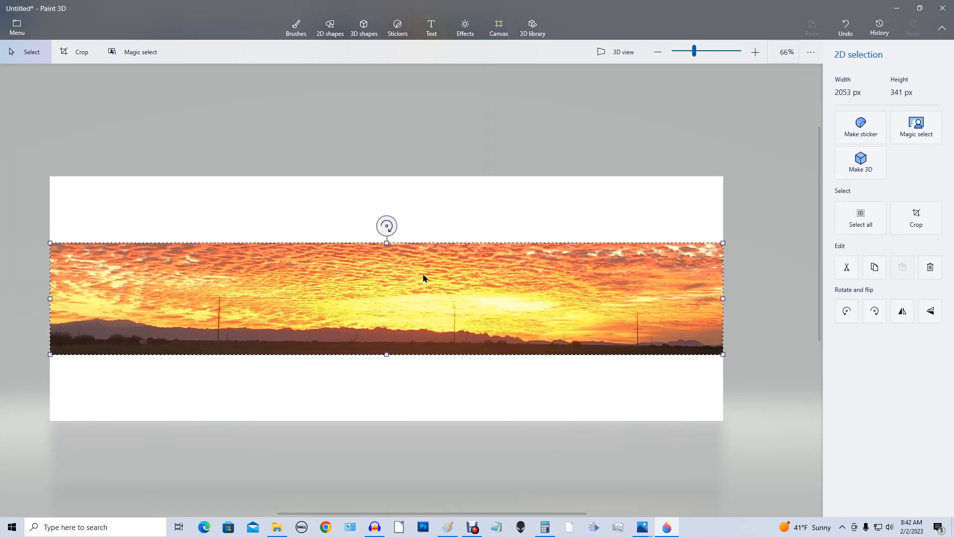
drag(411, 288, 412, 353)
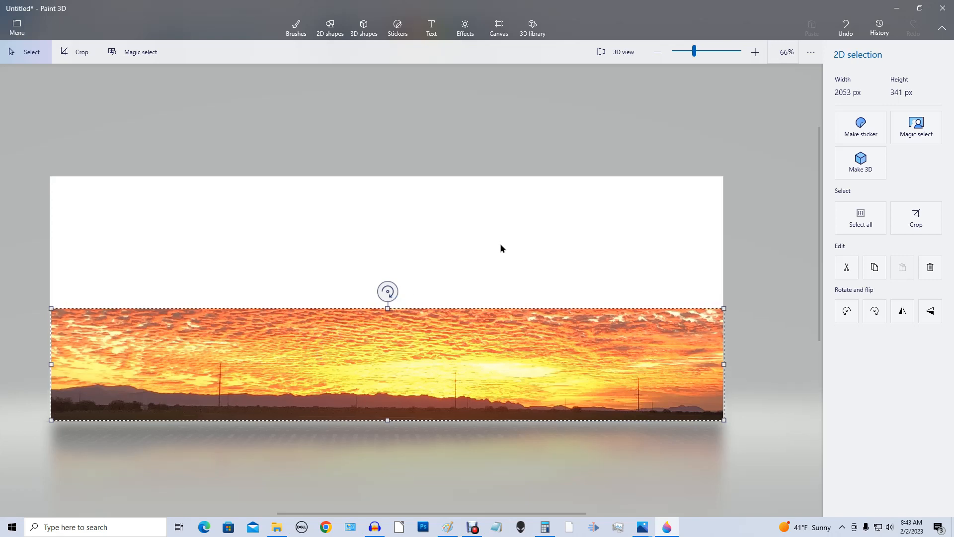
Step: Deselect the sunrise strip and extend the canvas's bottom edge downward to a height of about 1157 px
click(764, 324)
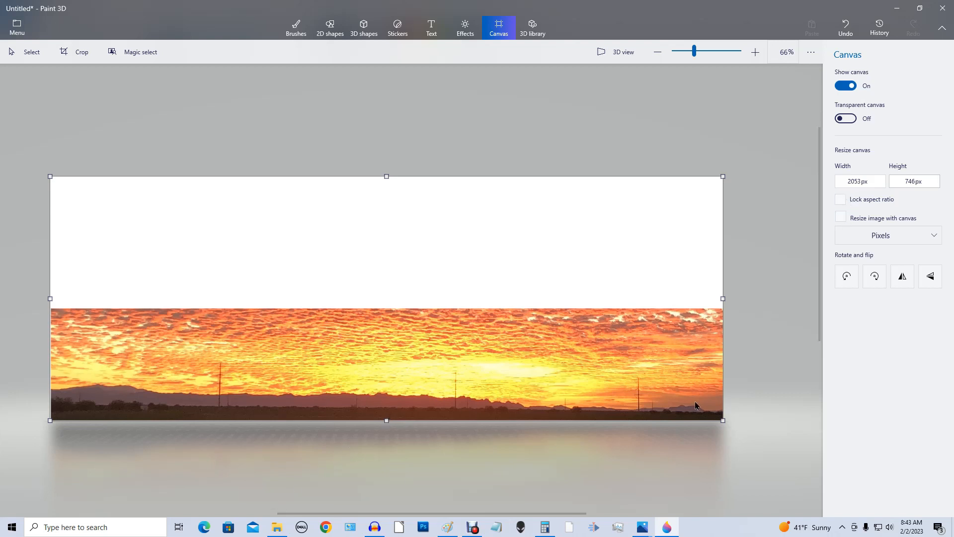
click(681, 52)
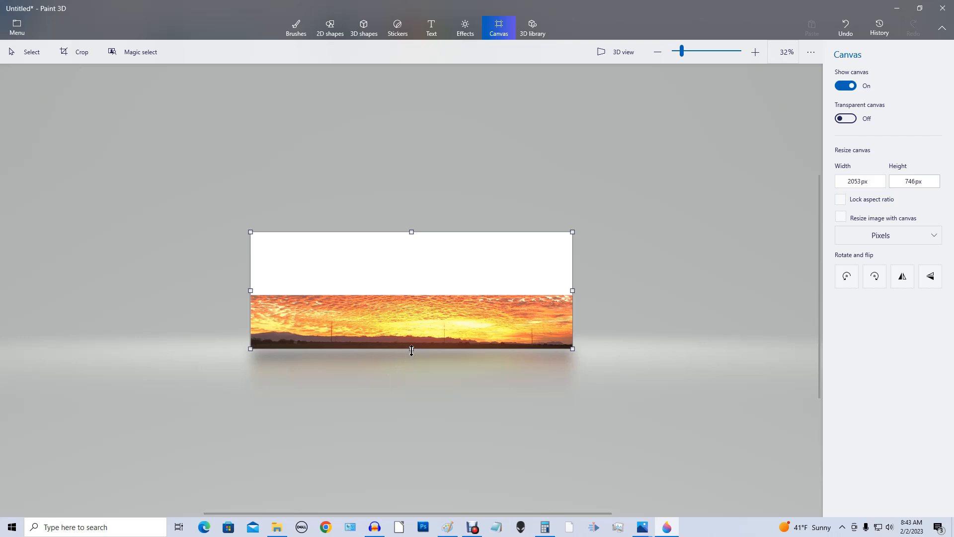
drag(412, 349, 415, 416)
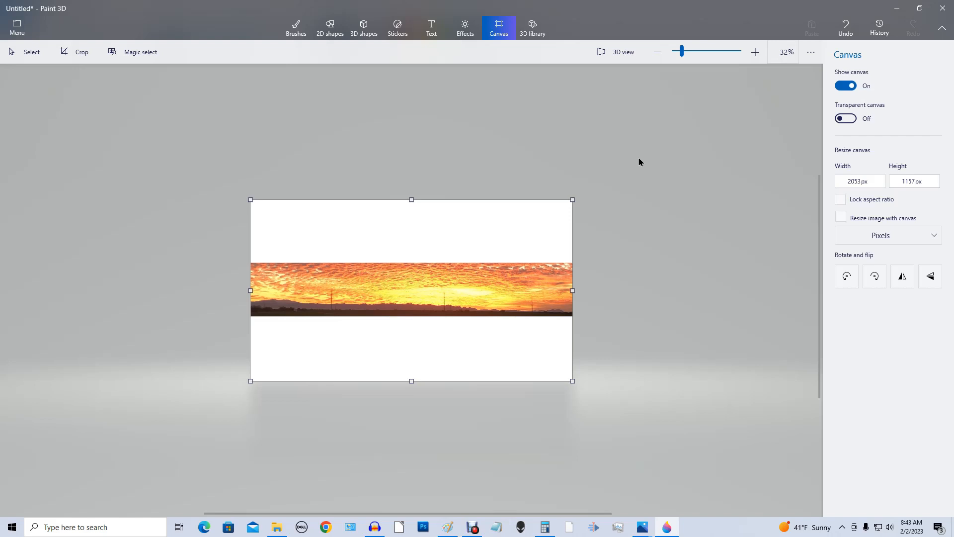
Step: Save the canvas as a PNG image copy named BANNER in the DEMO folder on the desktop
click(18, 27)
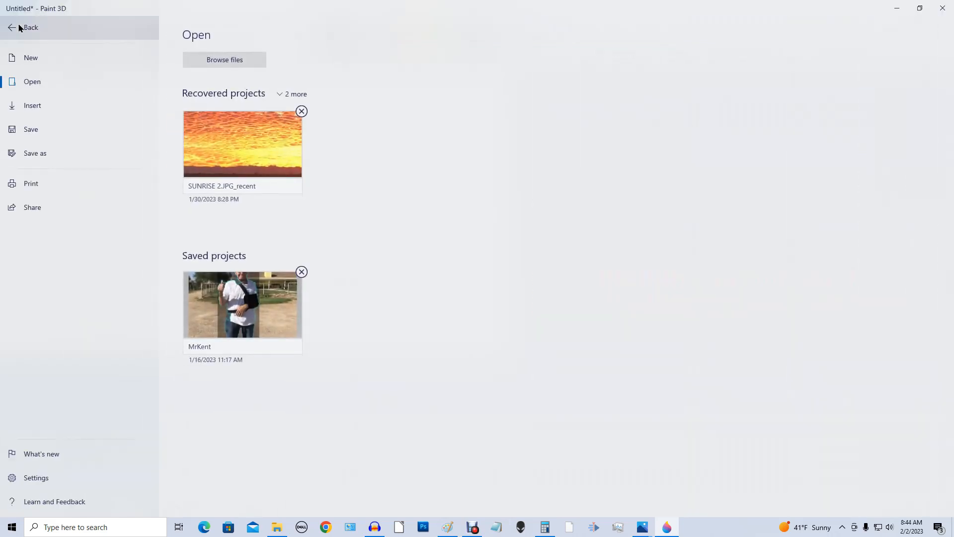
click(45, 157)
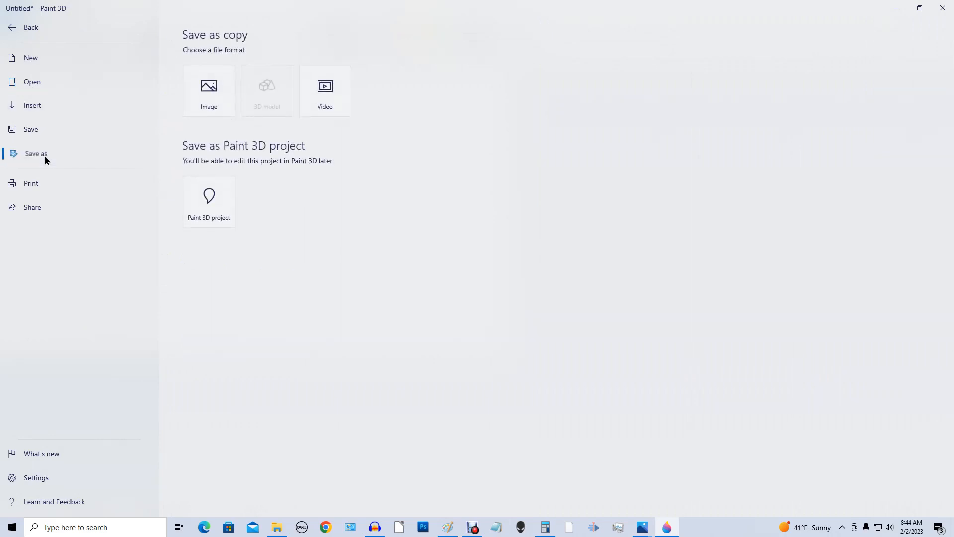
click(208, 90)
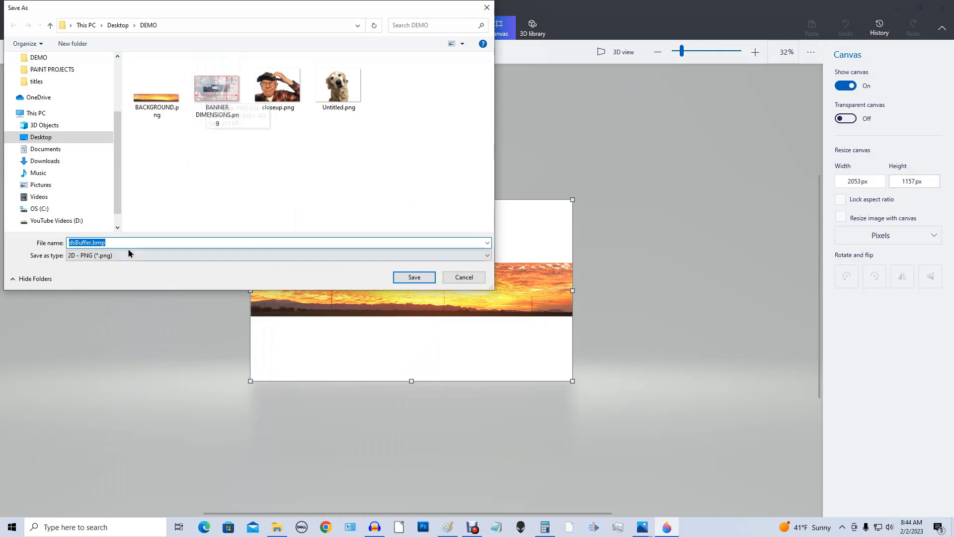
drag(130, 242, 2, 243)
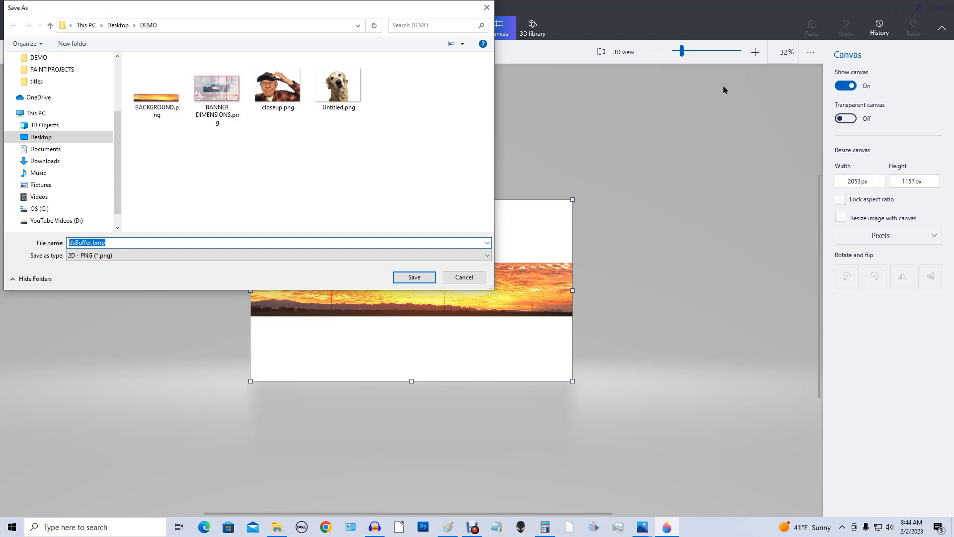
text(BANNER)
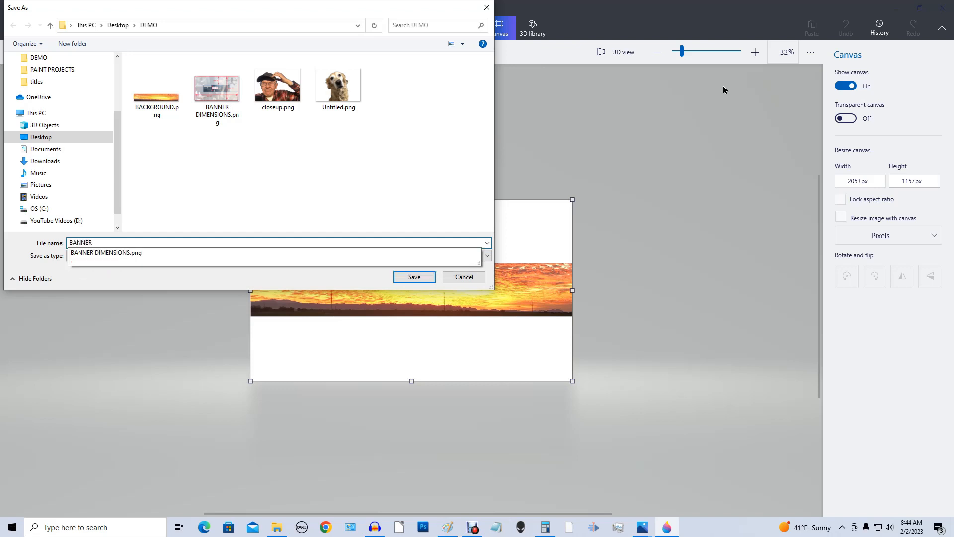
key(Return)
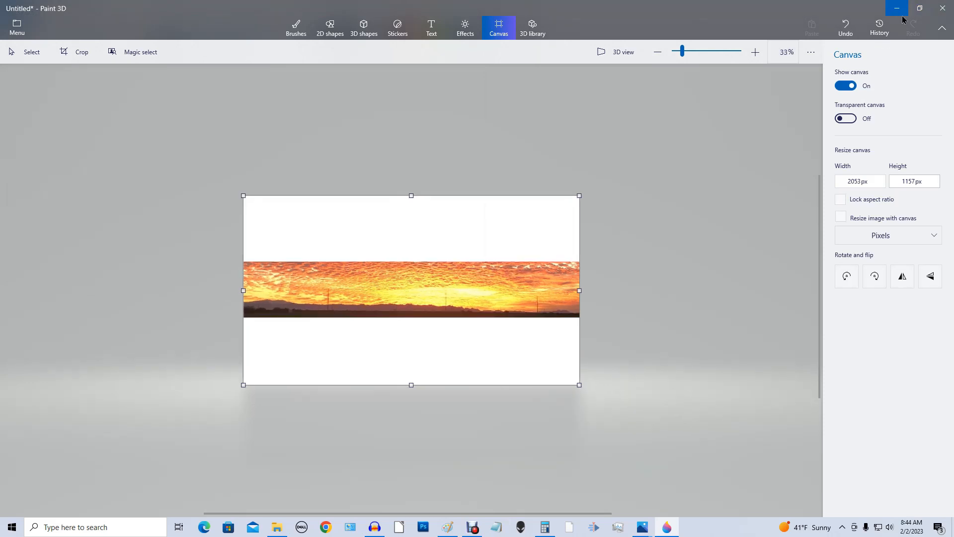
Step: Close Paint 3D and Paint without saving the untitled work
click(941, 16)
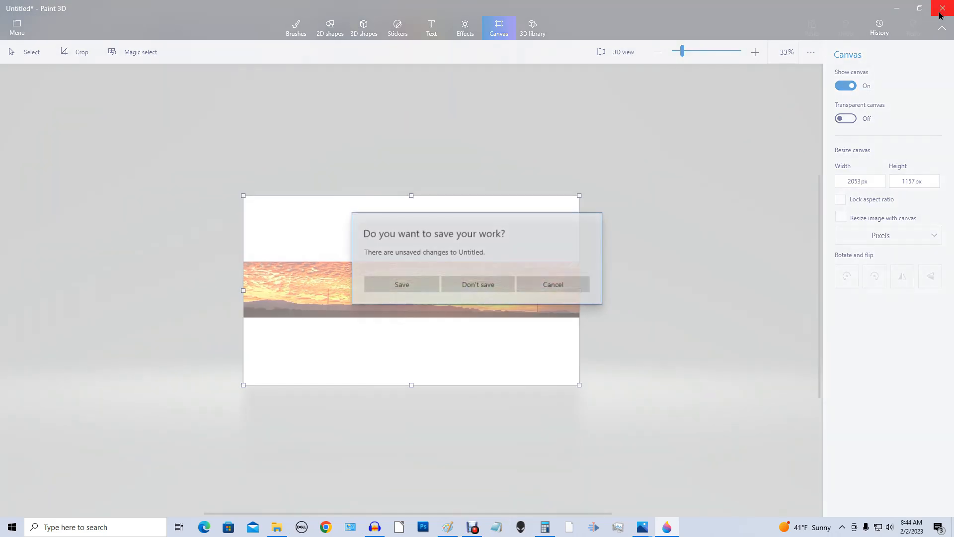
click(465, 285)
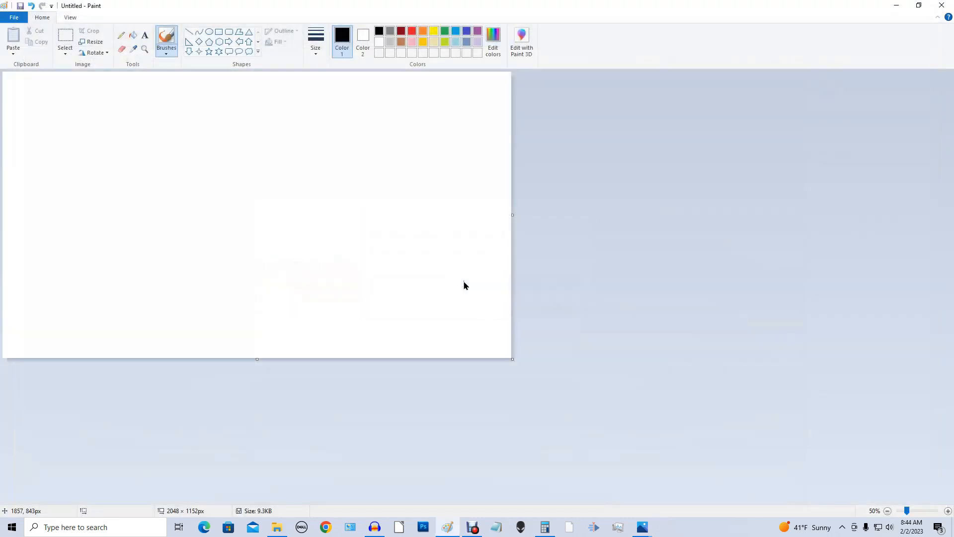
click(942, 5)
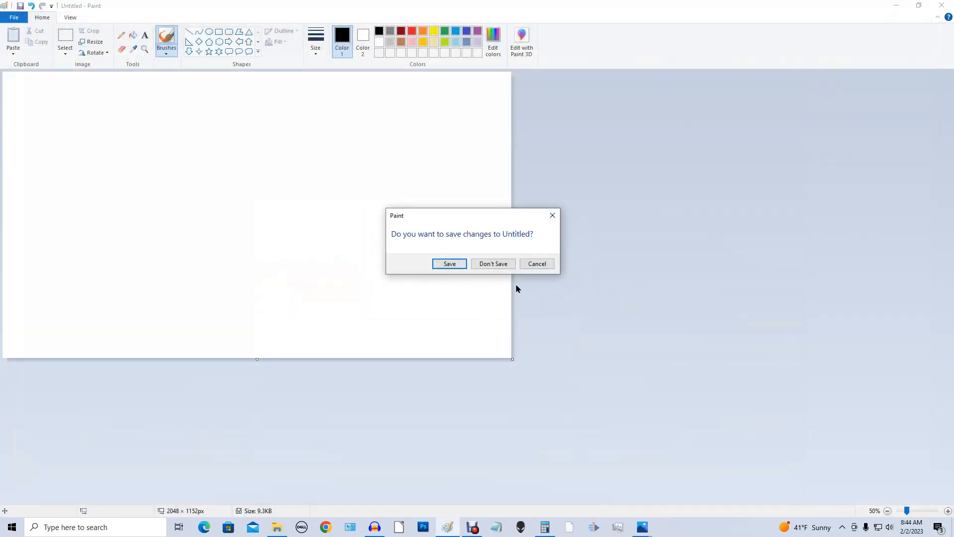
click(502, 267)
drag(502, 271, 502, 271)
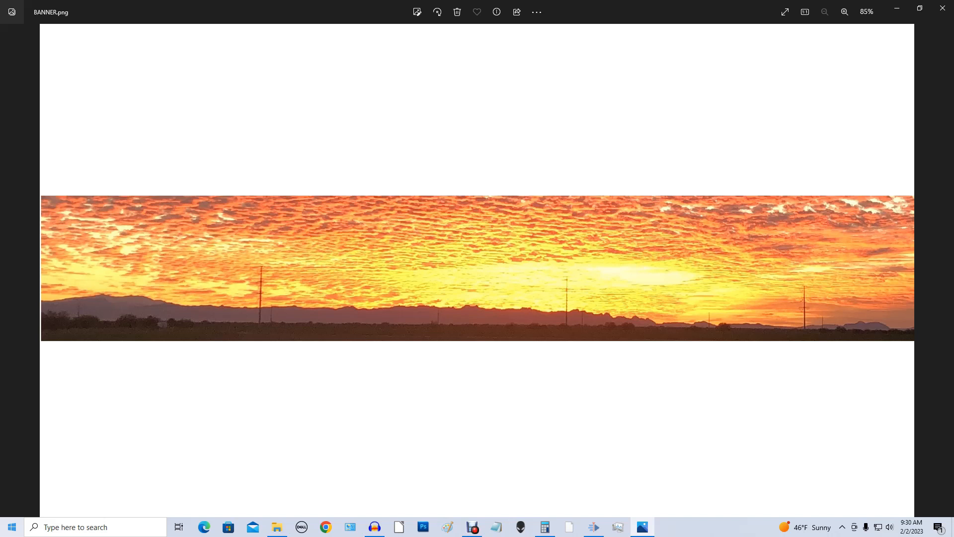
Step: Minimize the BANNER.png preview and open BANNER.png from the DEMO folder in Paint 3D
click(898, 9)
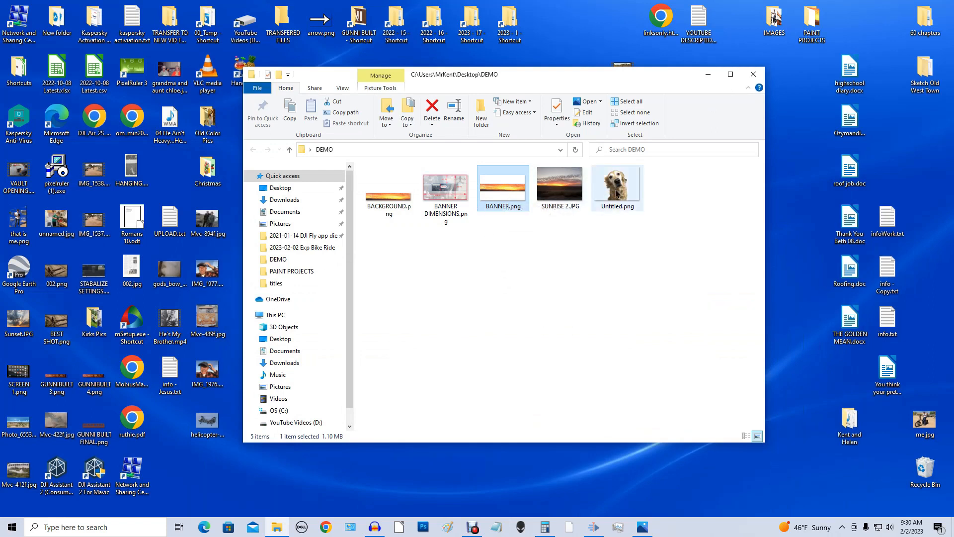
mouse_move(623, 195)
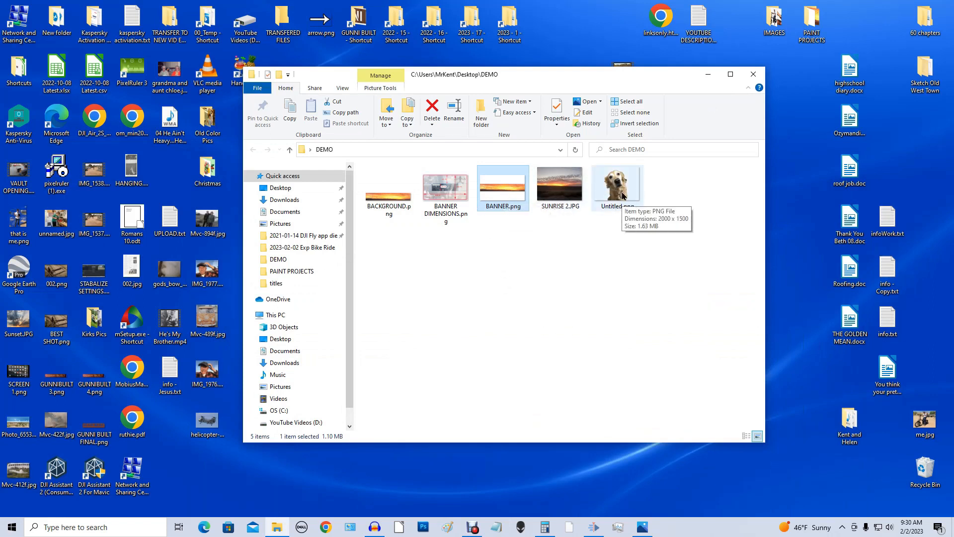
mouse_move(494, 199)
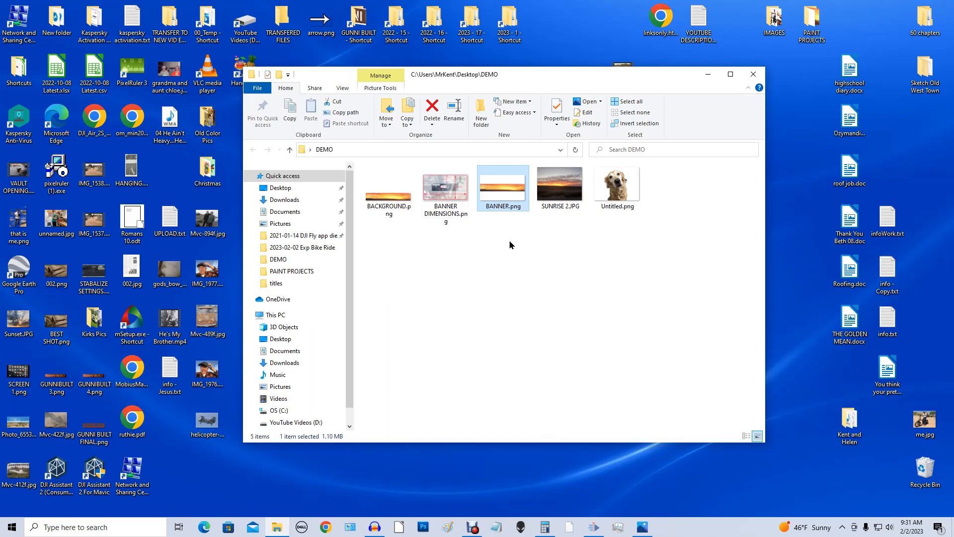
right_click(506, 187)
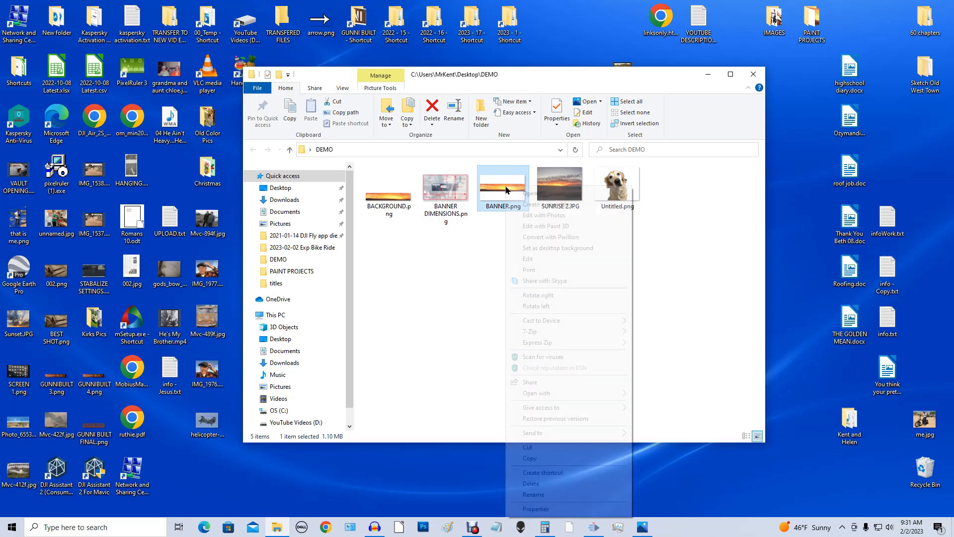
click(553, 226)
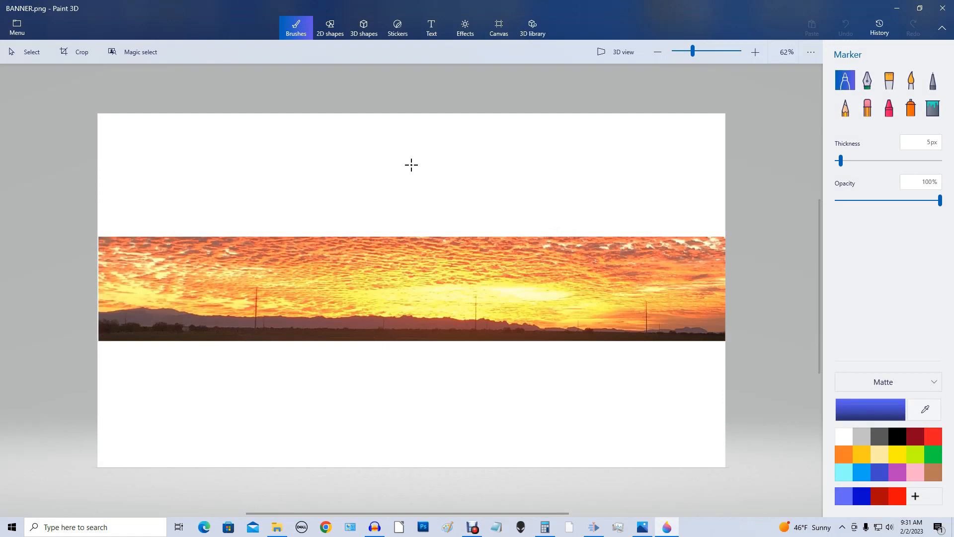
Step: Insert the dog picture Untitled.png from the DEMO folder into the banner
click(12, 28)
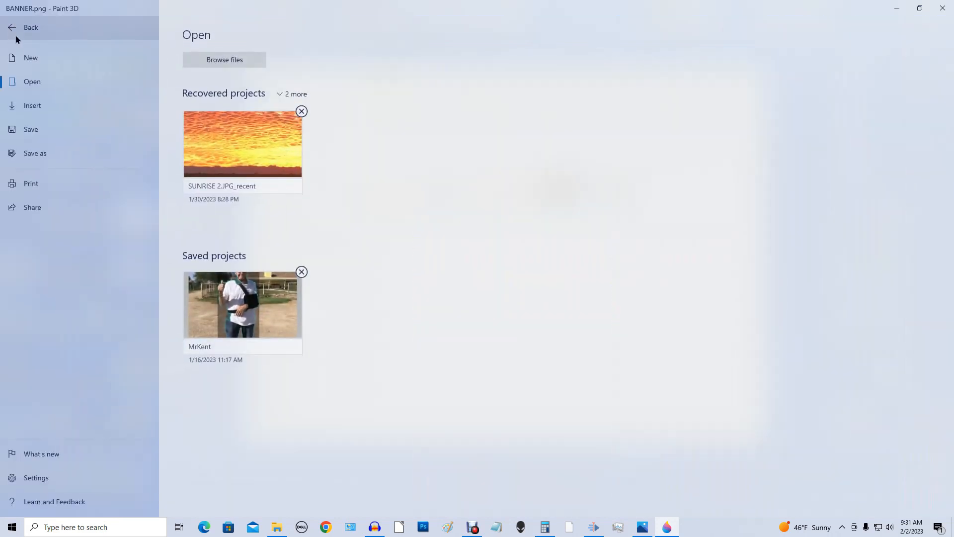
click(30, 105)
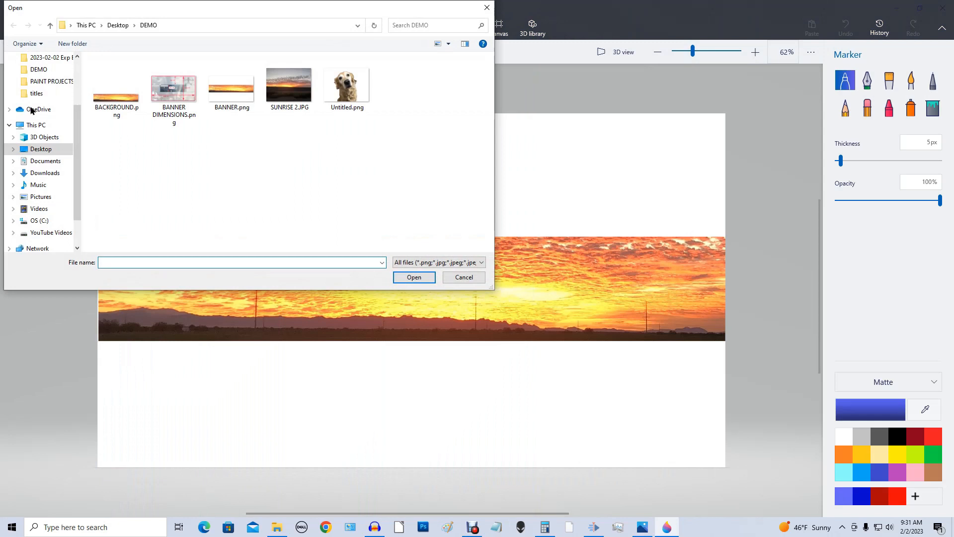
click(360, 91)
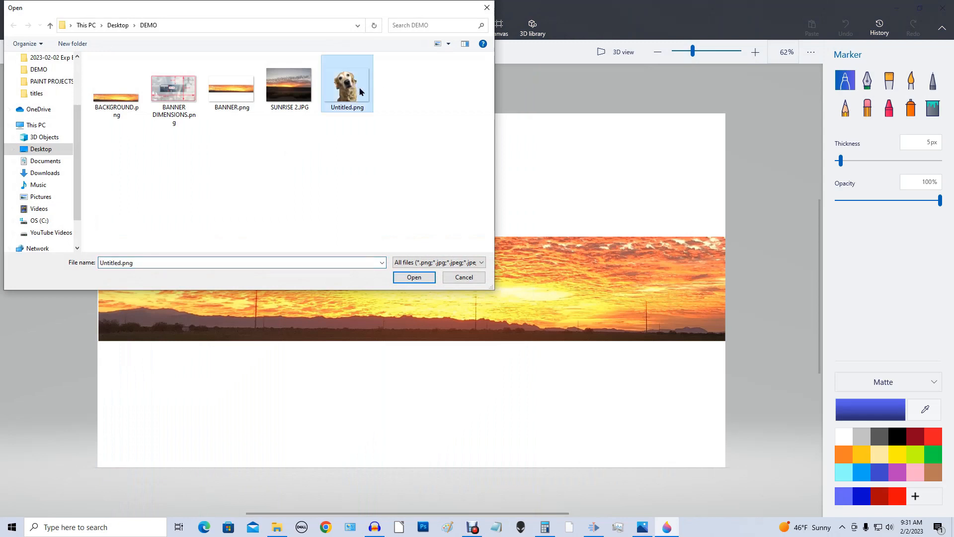
click(424, 279)
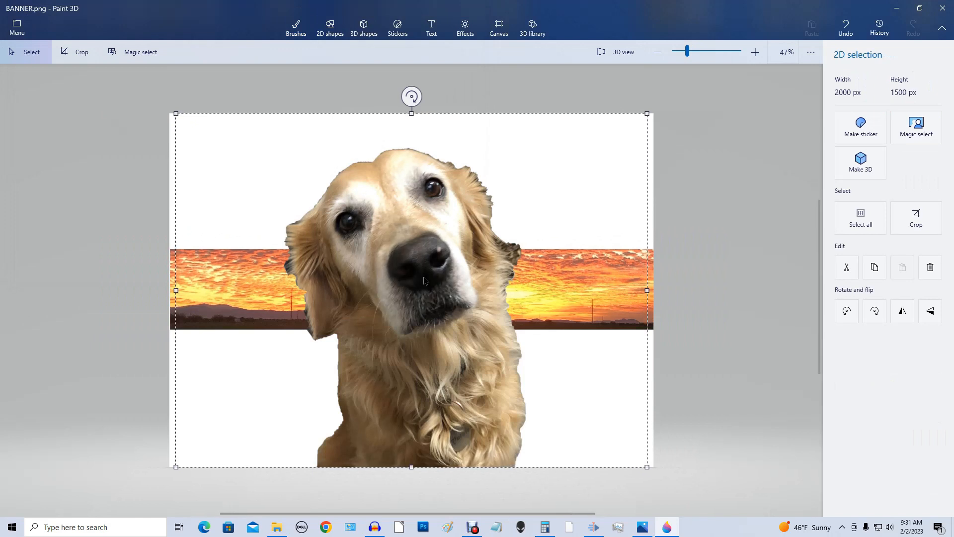
Step: Shrink the dog picture to about 477 × 350 px, place it near the sunrise strip's left end, and deselect it
drag(649, 115, 265, 417)
drag(222, 439, 244, 302)
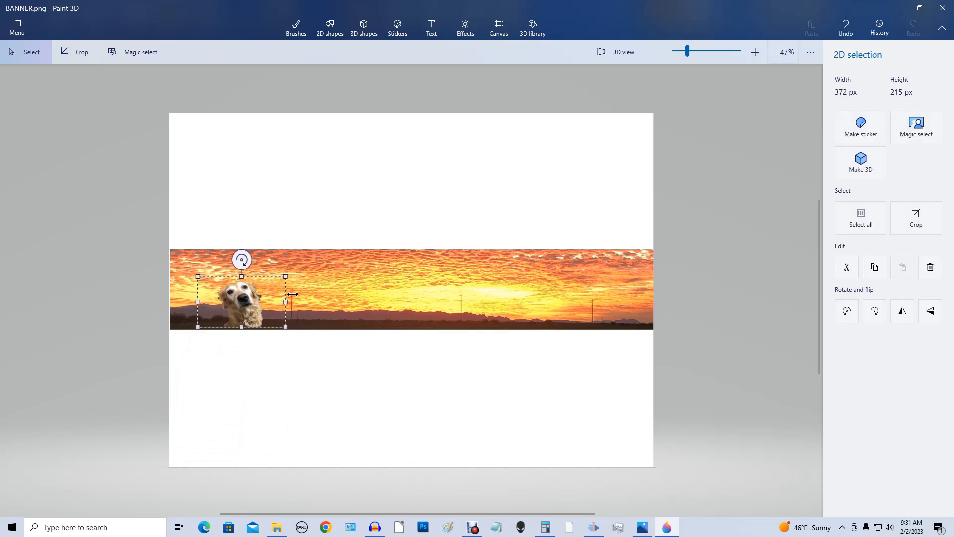
drag(287, 279, 305, 251)
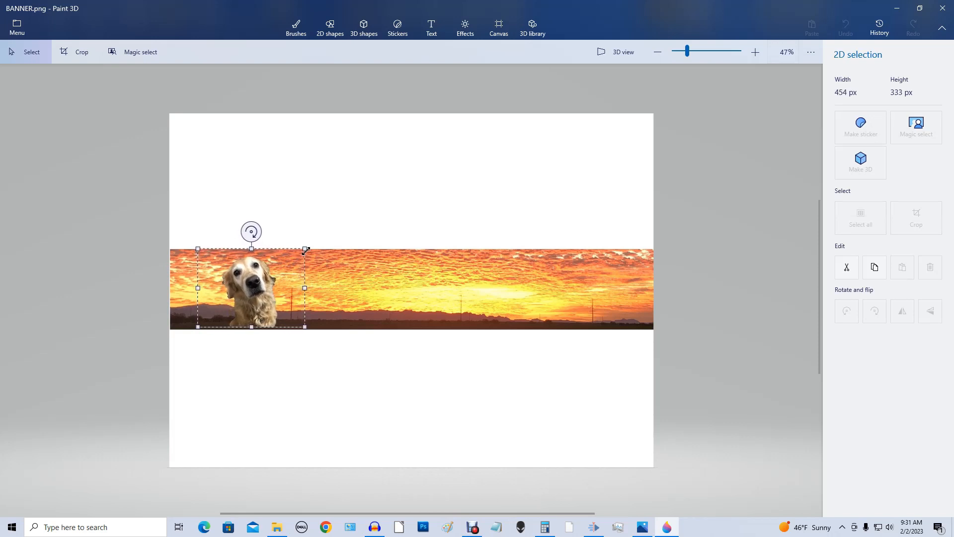
drag(306, 250, 311, 245)
drag(259, 301, 259, 302)
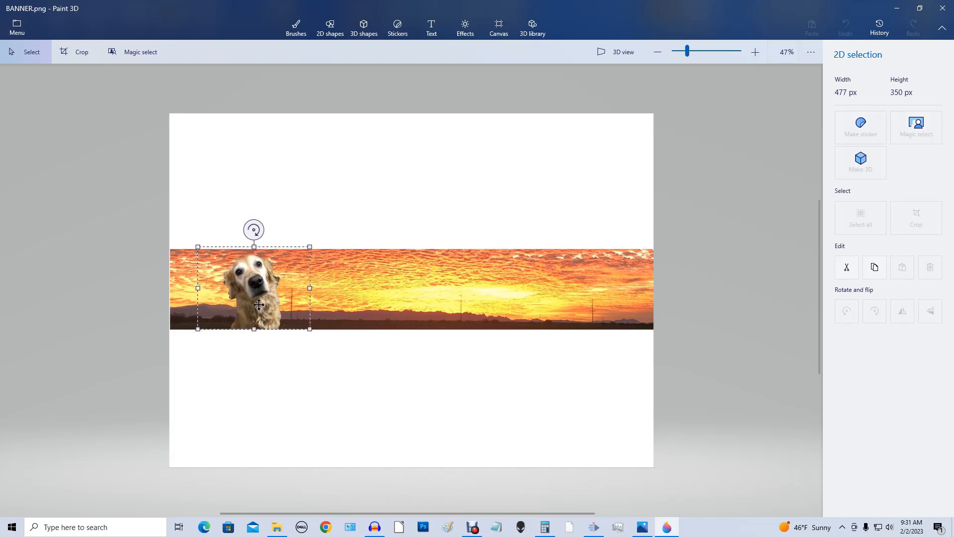
drag(259, 305, 259, 305)
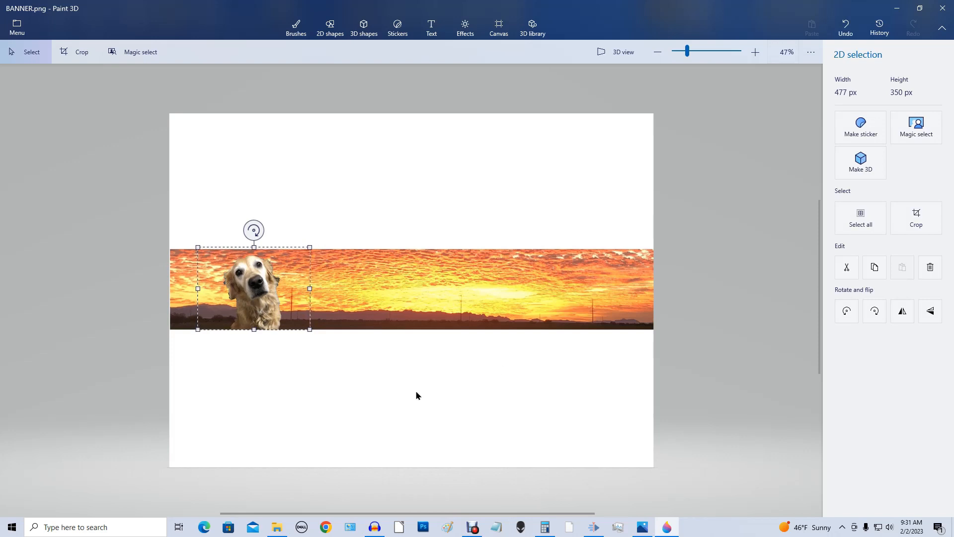
click(712, 302)
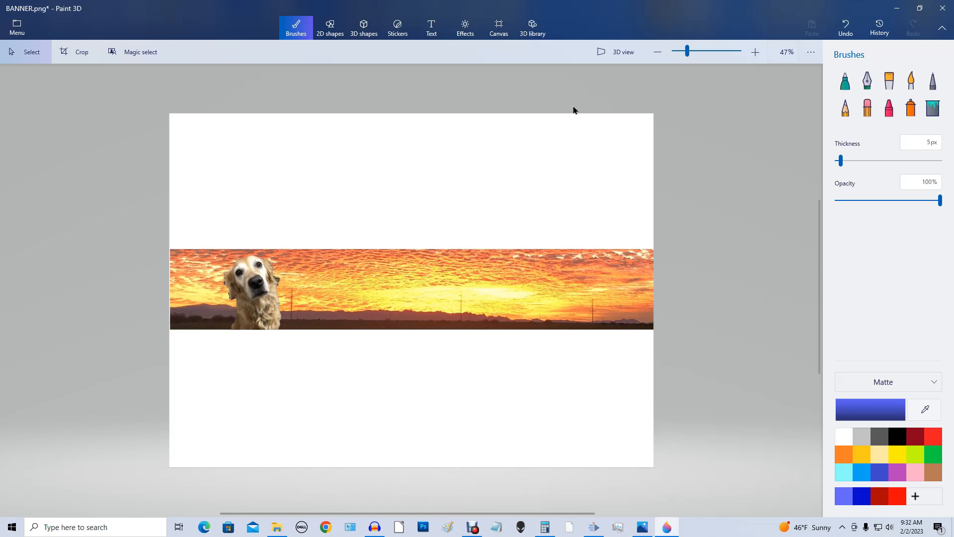
Step: Save the banner as a PNG image copy named BANNER 2 in the DEMO folder
click(434, 31)
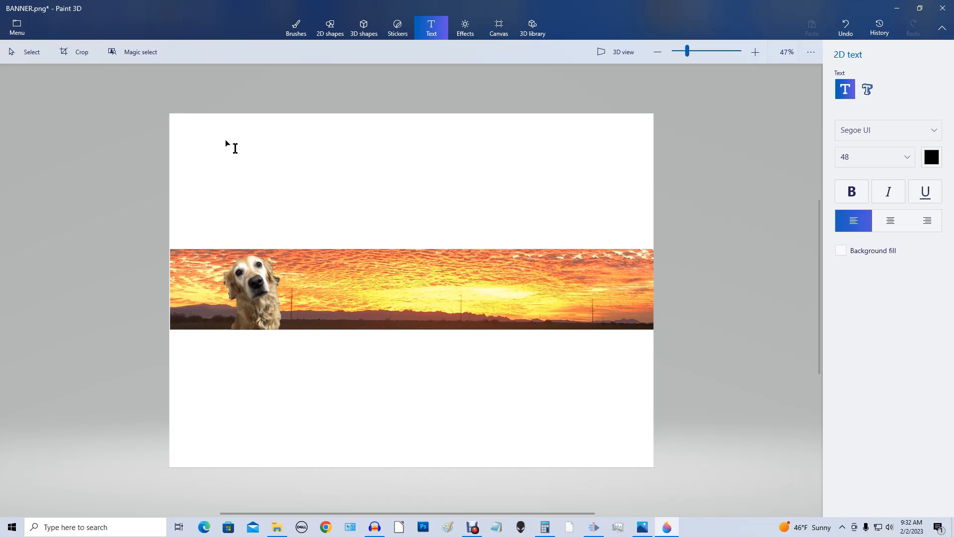
click(21, 32)
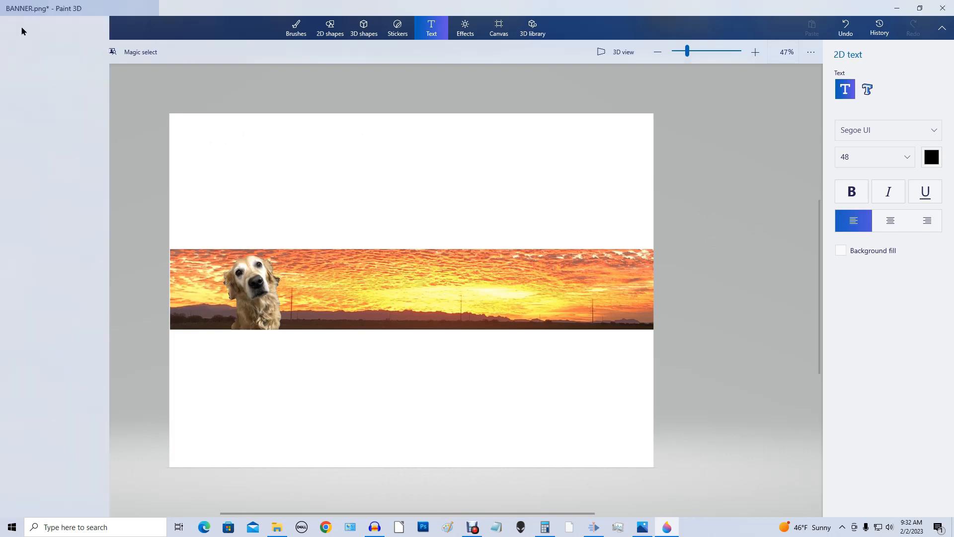
click(34, 157)
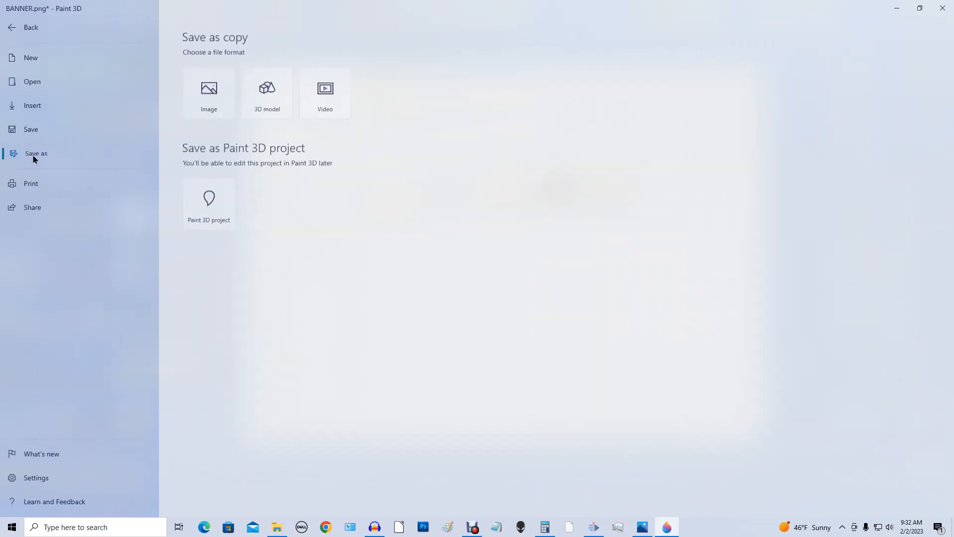
click(209, 97)
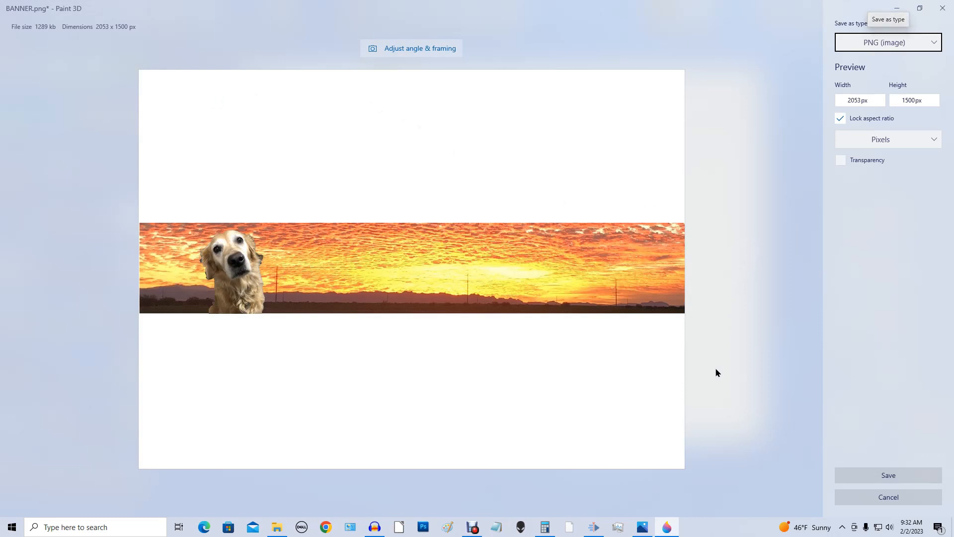
click(891, 478)
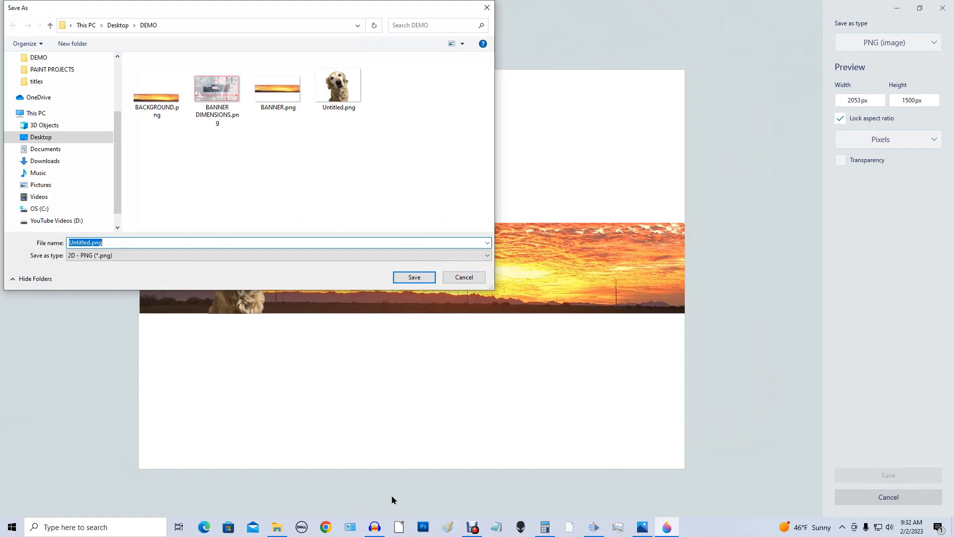
text(BANNER 2)
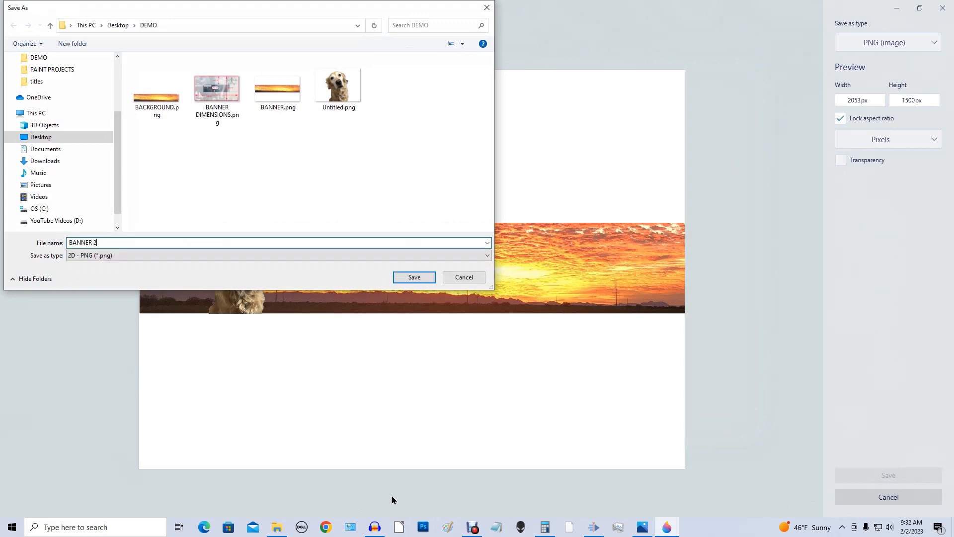
key(Return)
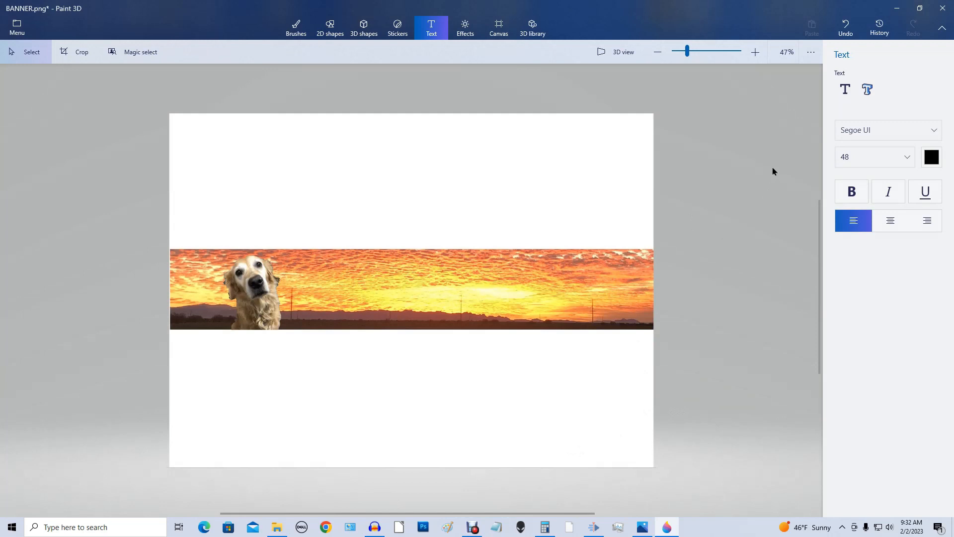
Step: Set the text font to Montserrat
click(933, 132)
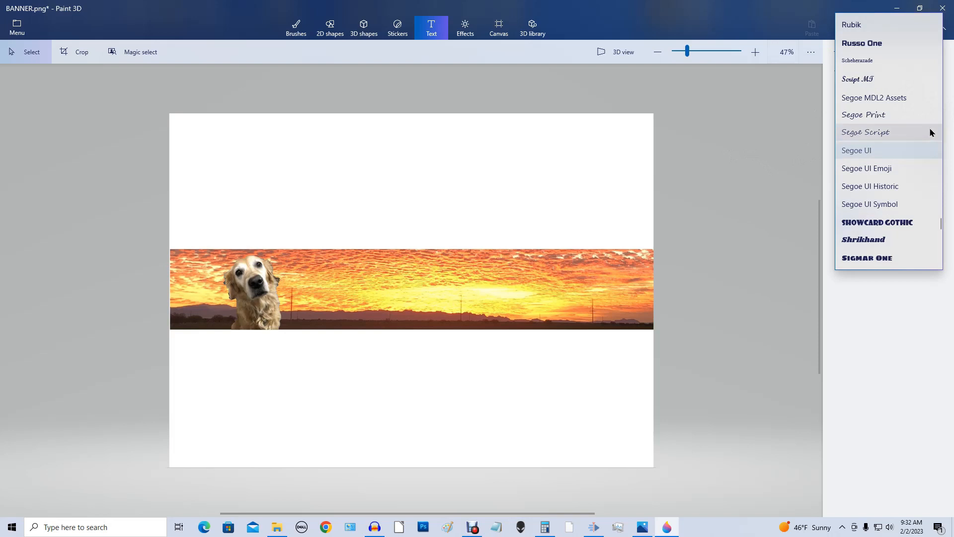
scroll(893, 162, up, 1)
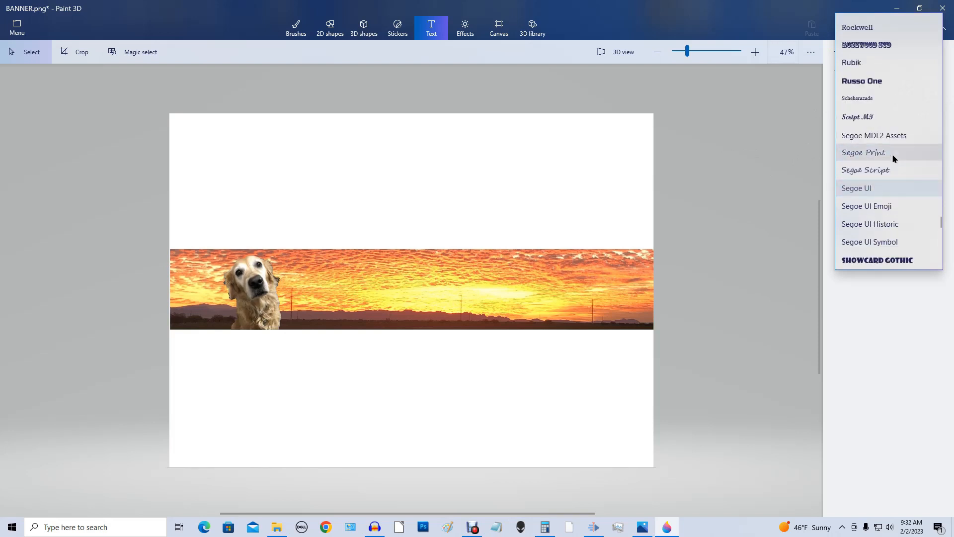
scroll(893, 160, up, 4)
scroll(893, 159, up, 3)
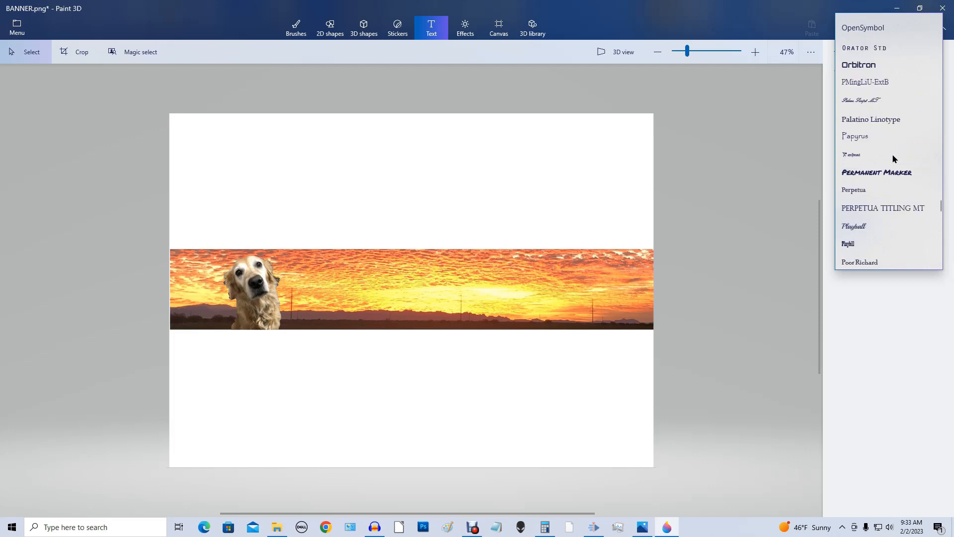
scroll(893, 159, up, 2)
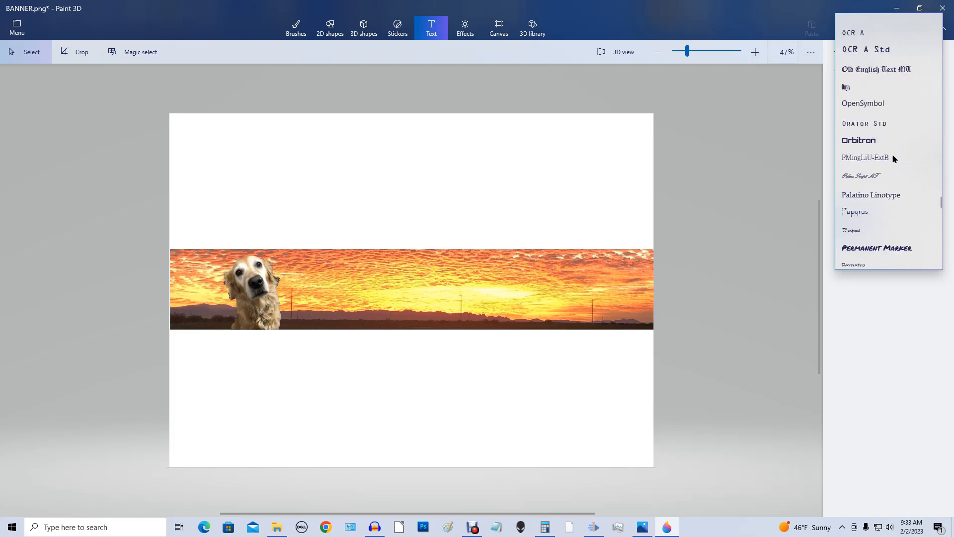
scroll(899, 154, up, 1)
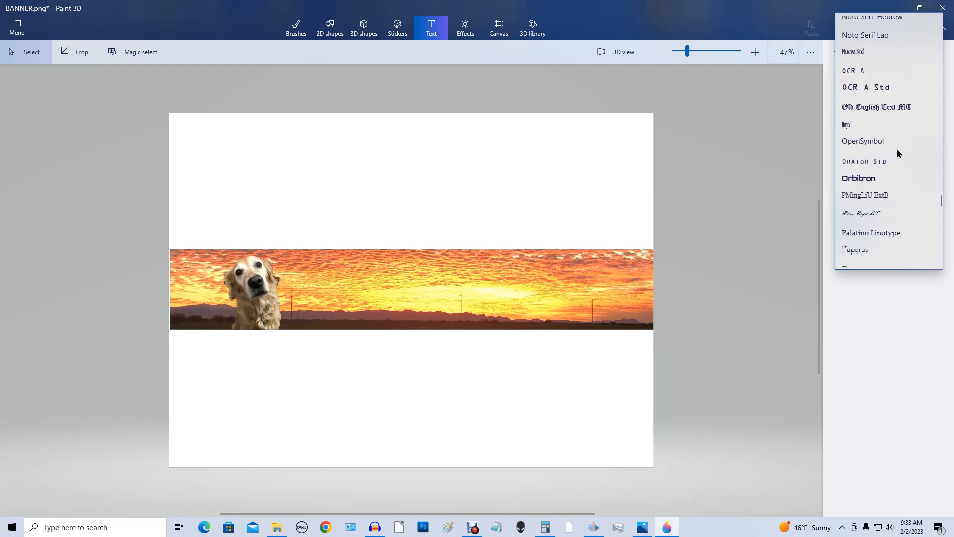
scroll(899, 154, up, 8)
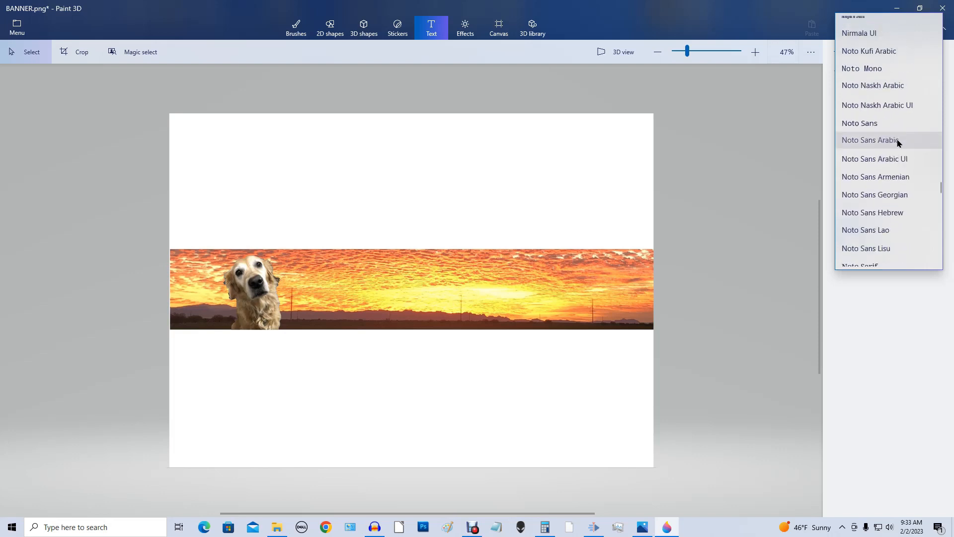
scroll(899, 141, up, 2)
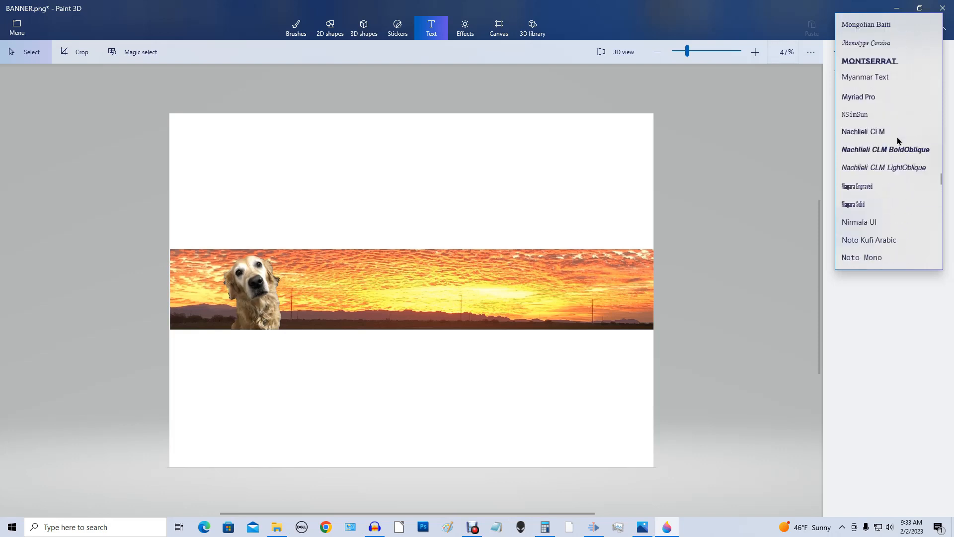
click(884, 63)
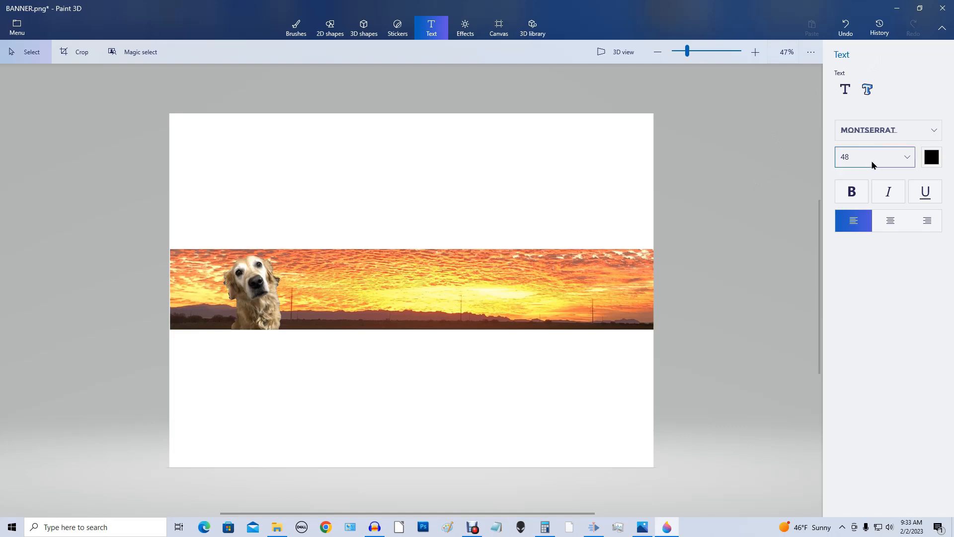
Step: Add black to the custom colours and set the text colour to the saved bright red
click(933, 157)
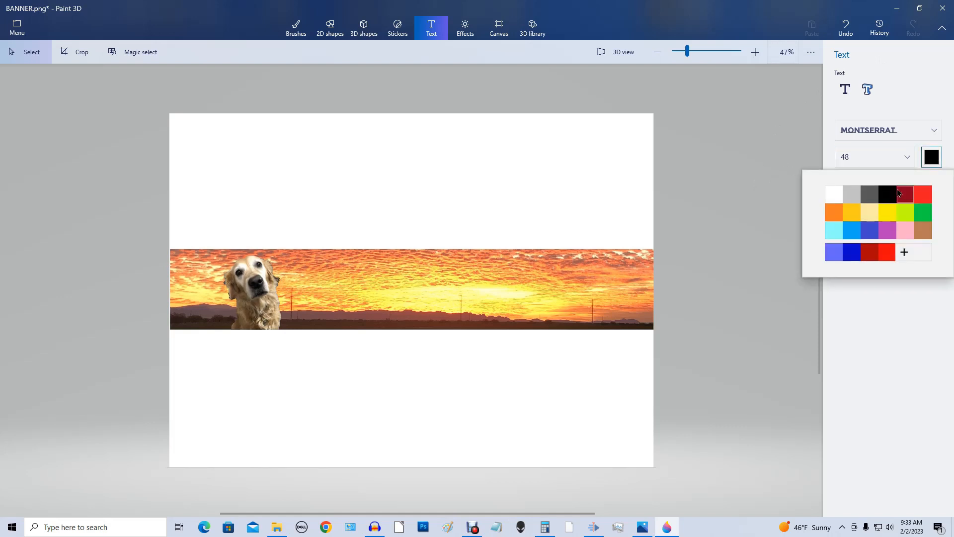
click(903, 252)
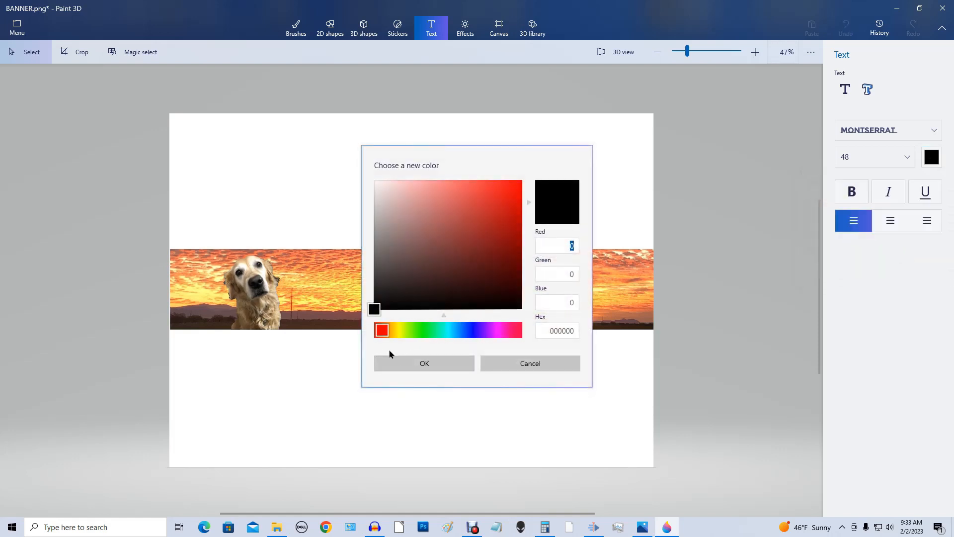
click(439, 366)
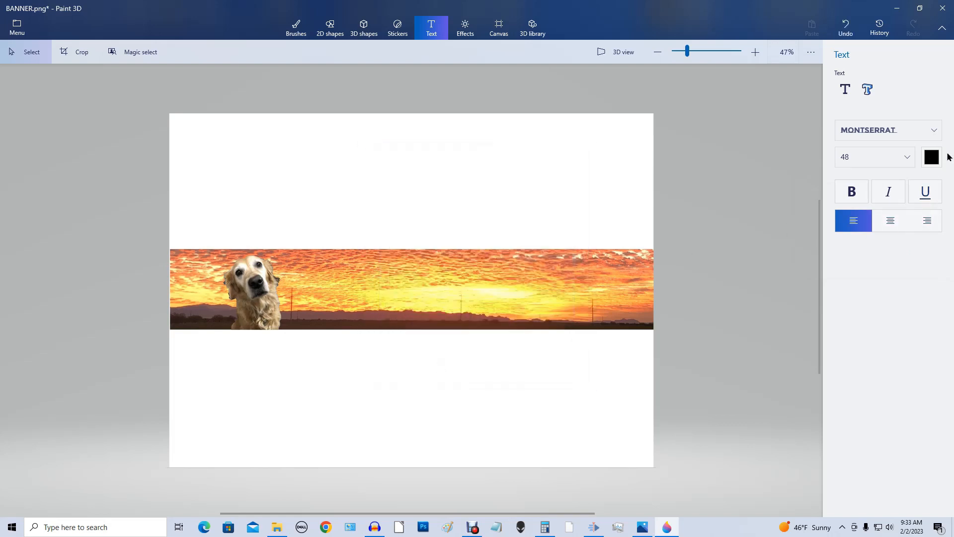
click(933, 158)
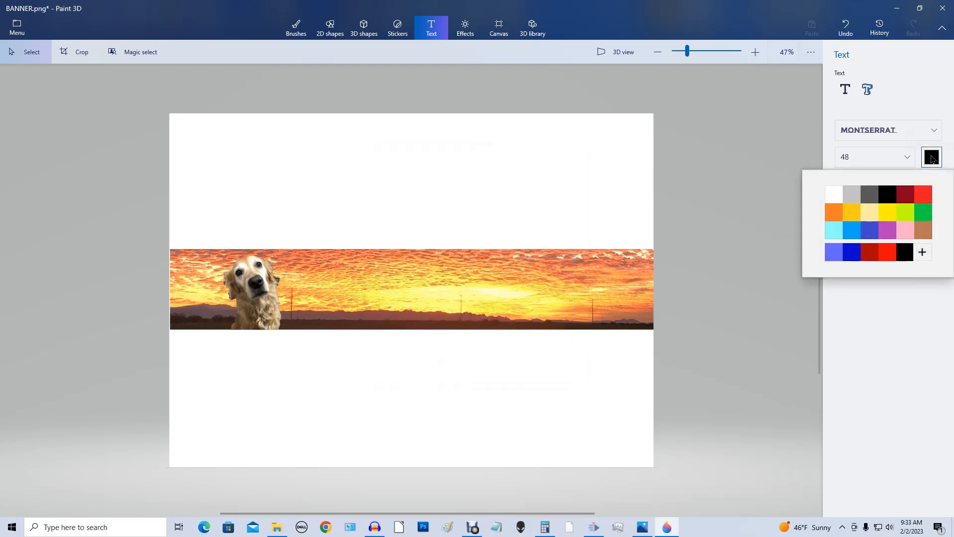
click(890, 253)
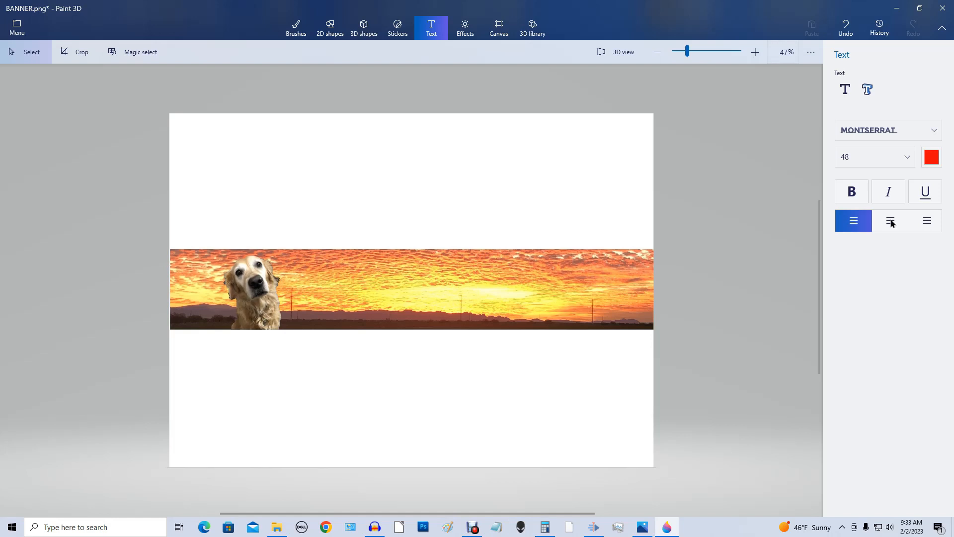
Step: Add centre-aligned 2D text reading MY CHANNEL at size 94 on the sunrise strip, to the right of the dog
click(906, 158)
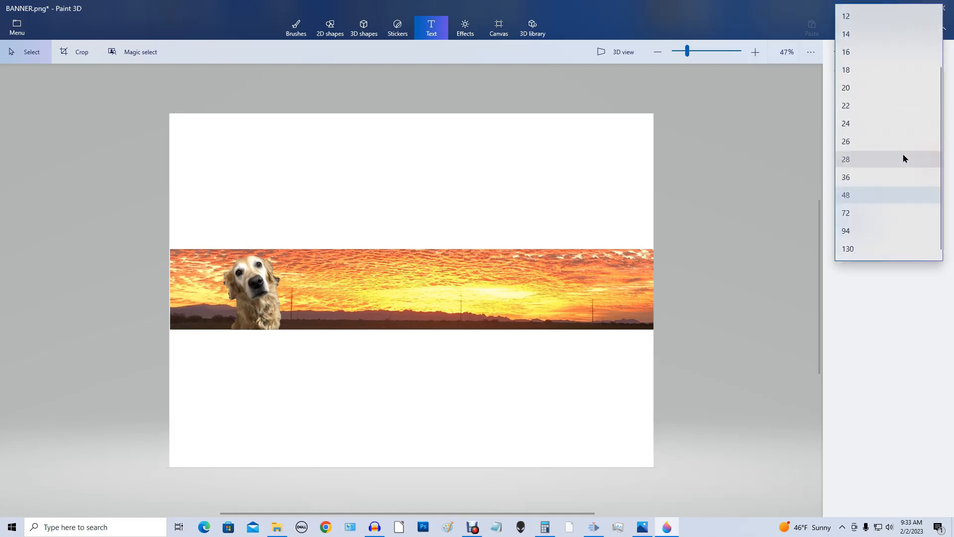
click(865, 232)
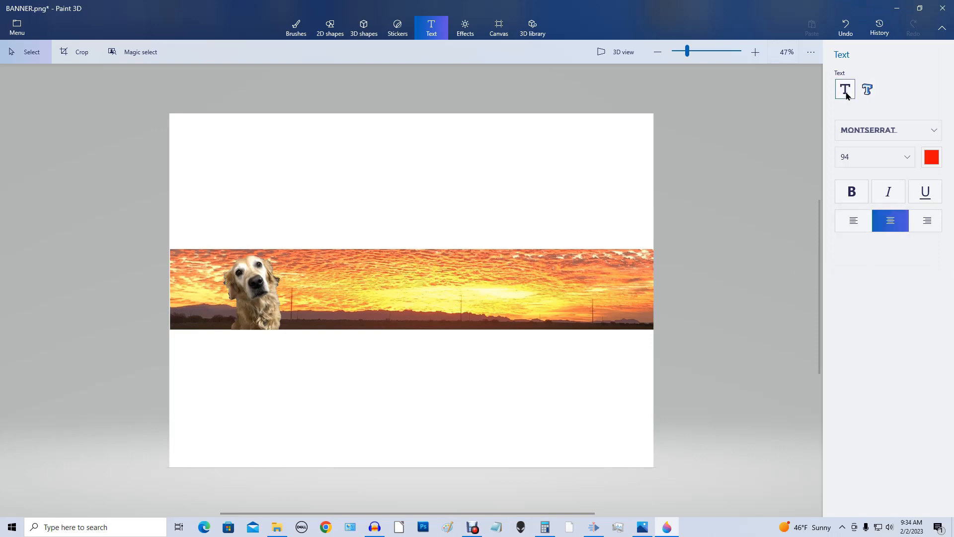
click(847, 94)
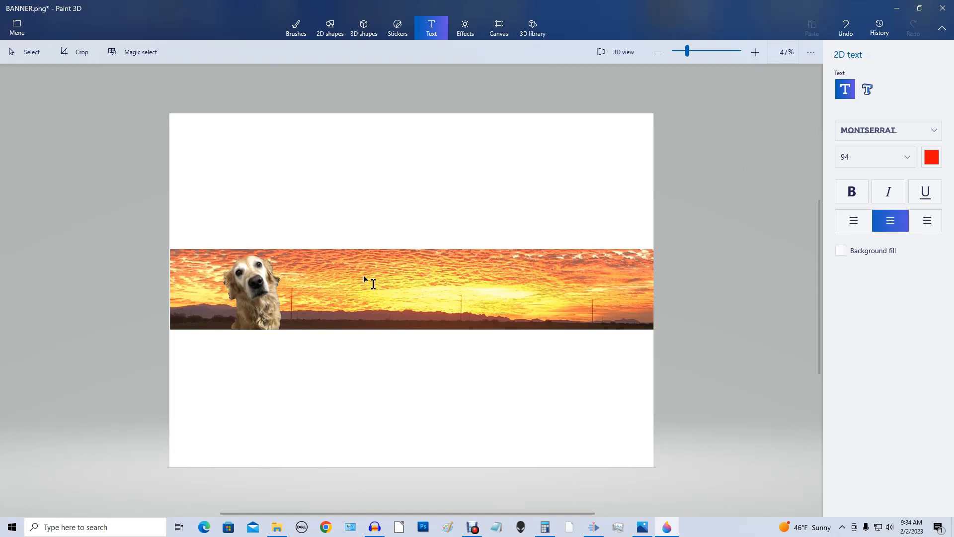
click(337, 267)
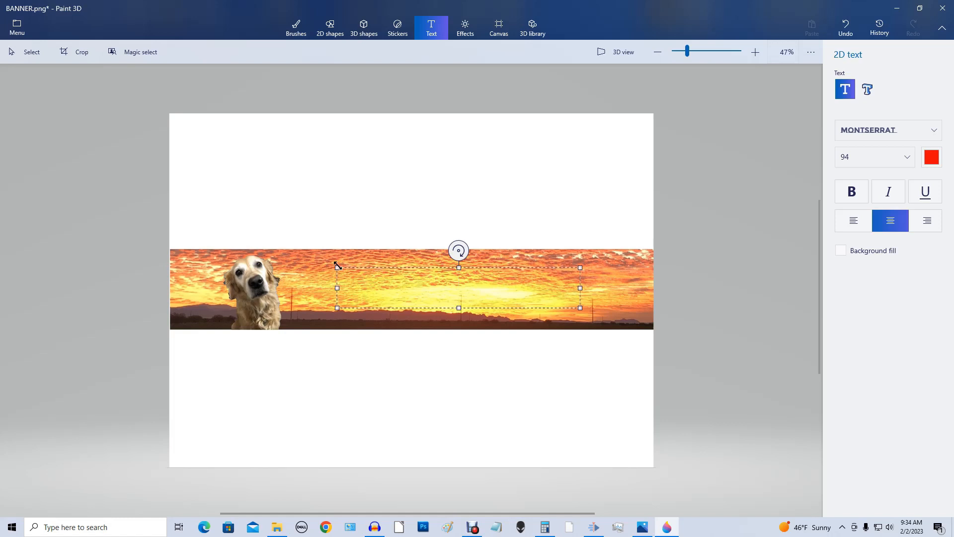
text(MY CHA)
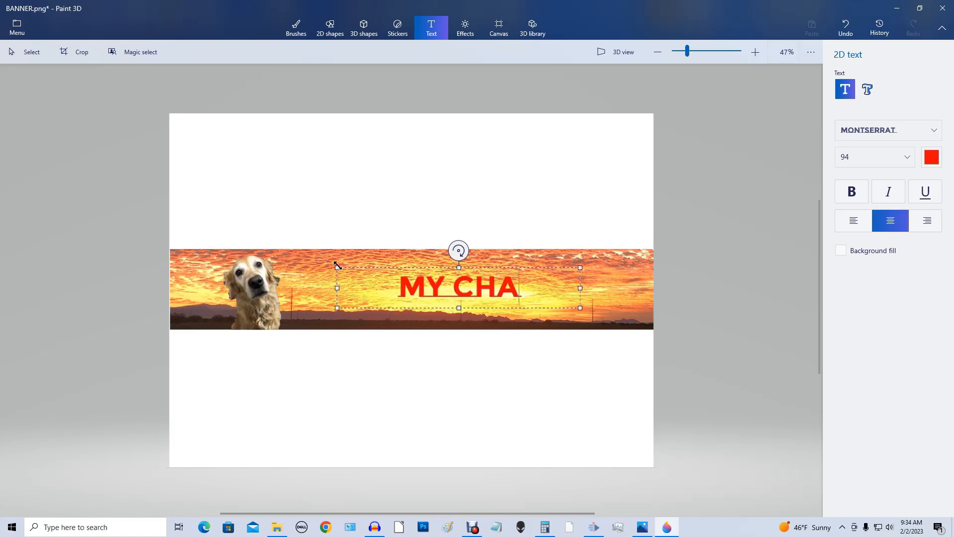
text(NNEL)
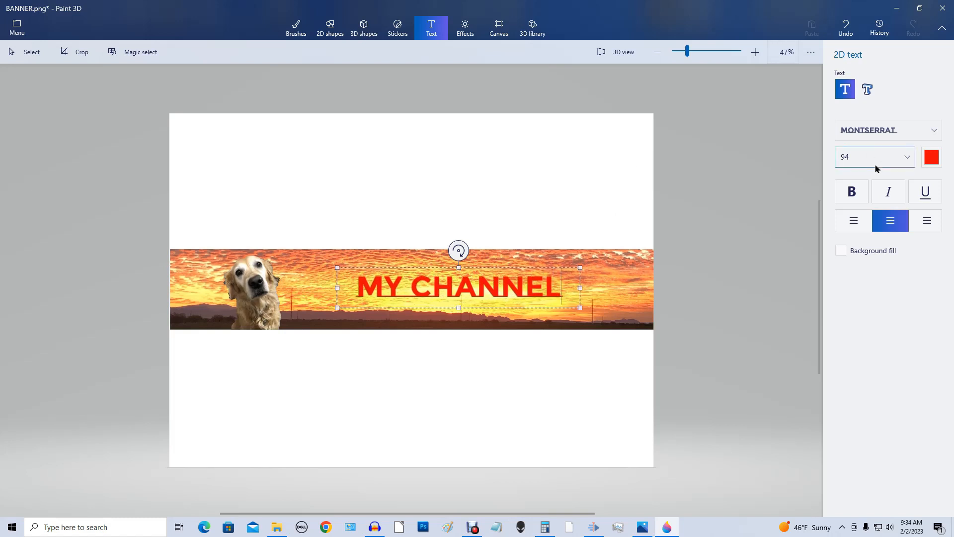
Step: Set the font size of the whole MY CHANNEL text to 72
click(907, 159)
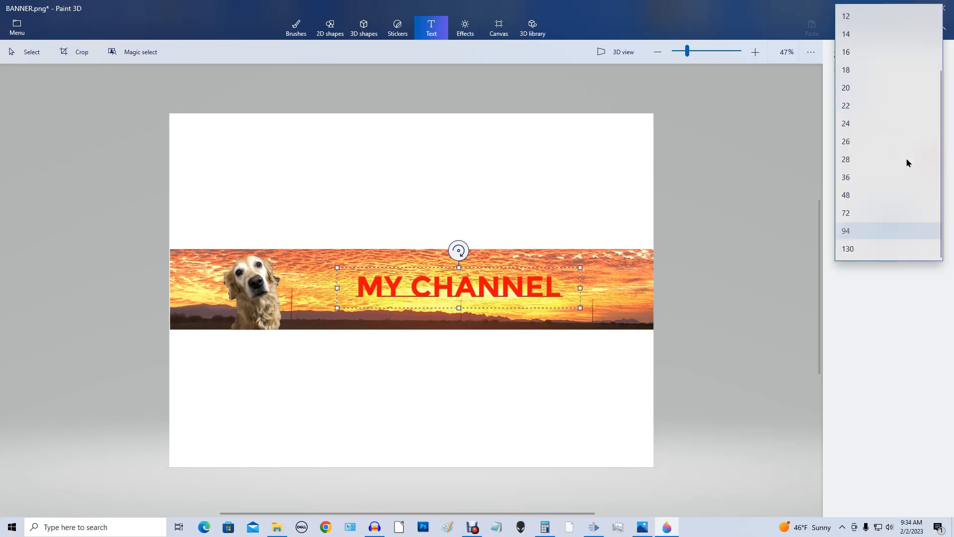
click(847, 213)
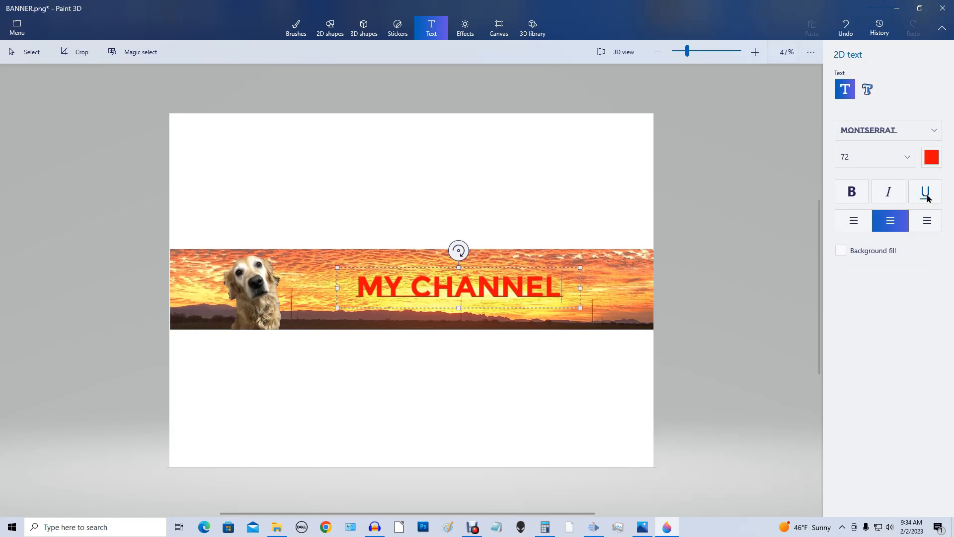
drag(564, 291, 420, 295)
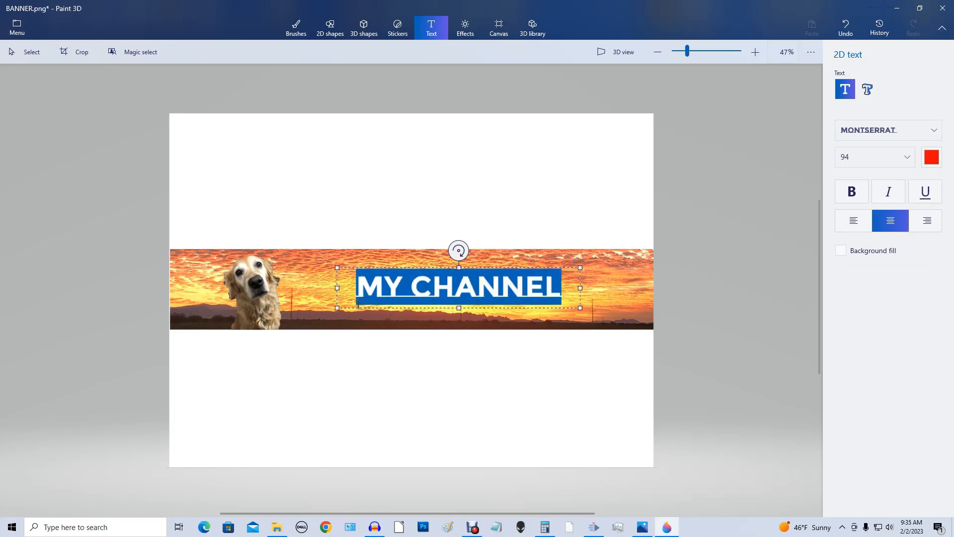
click(912, 158)
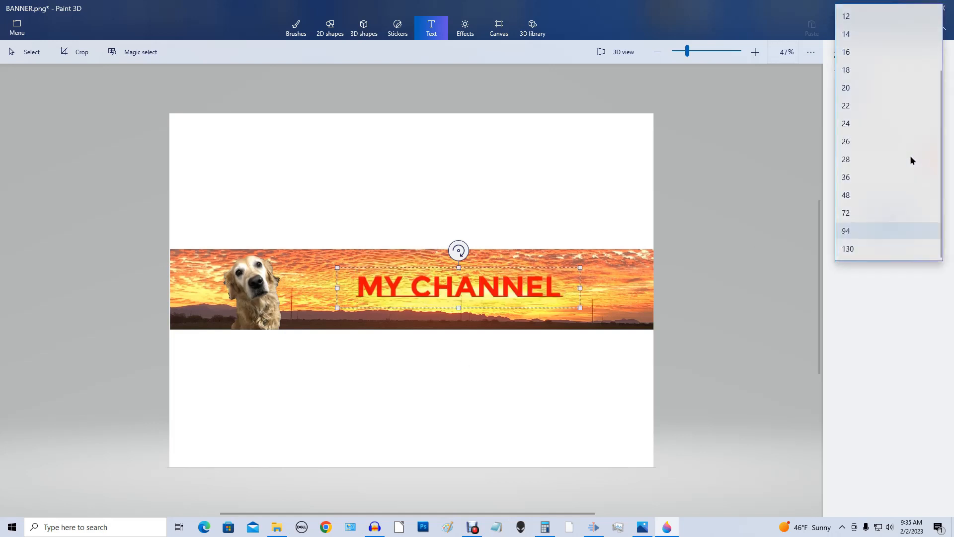
click(847, 214)
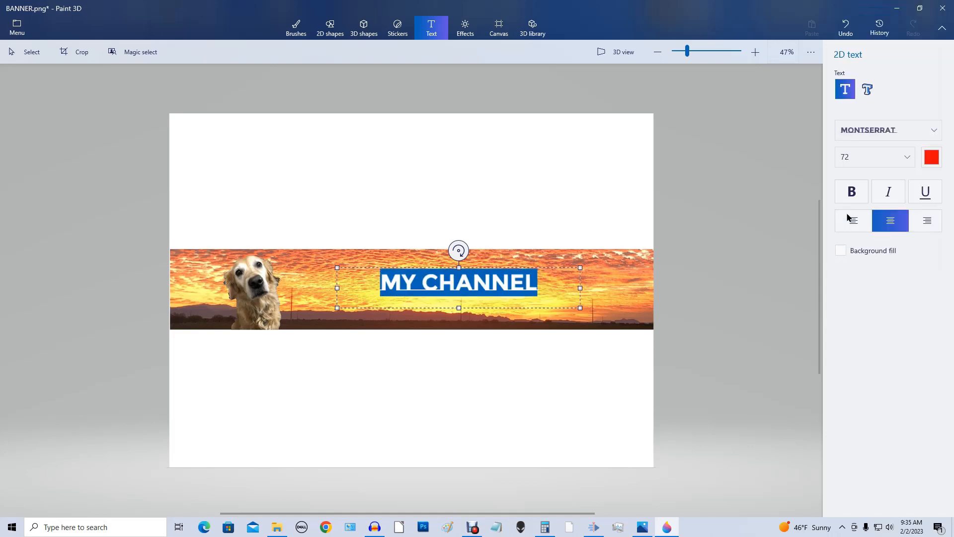